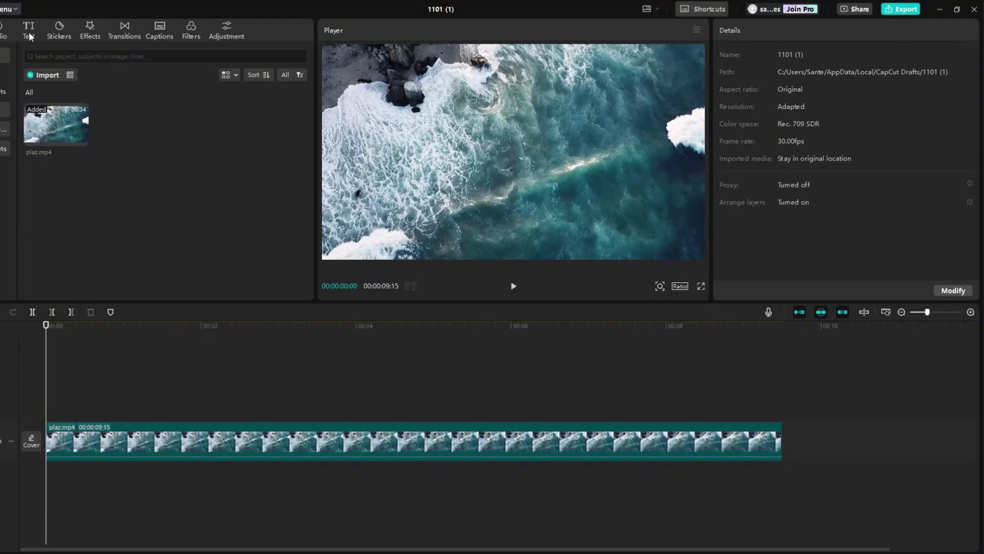
Add a five-second default text clip over the sea clip reading WELCOME.
left_click(29, 34)
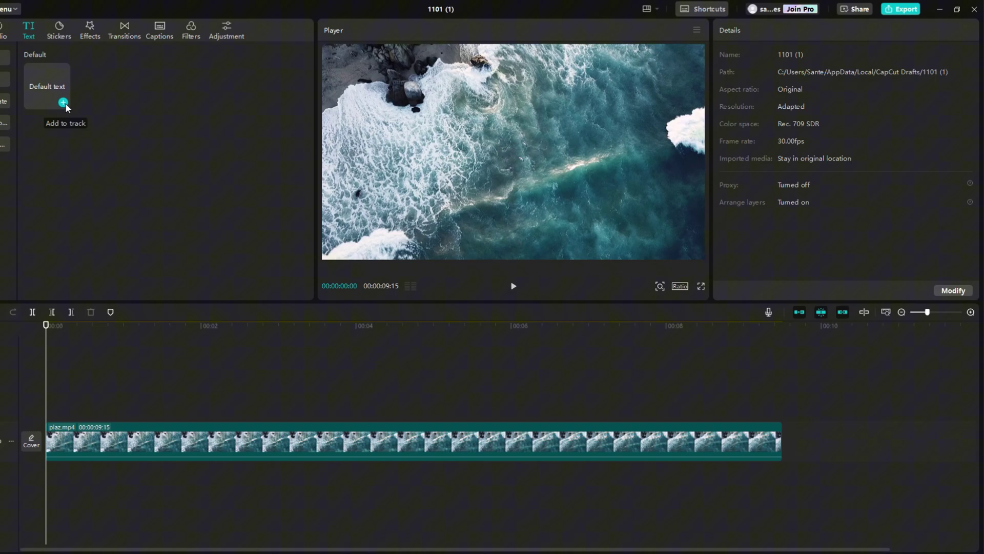
left_click(63, 103)
left_click_drag(280, 414, 434, 407)
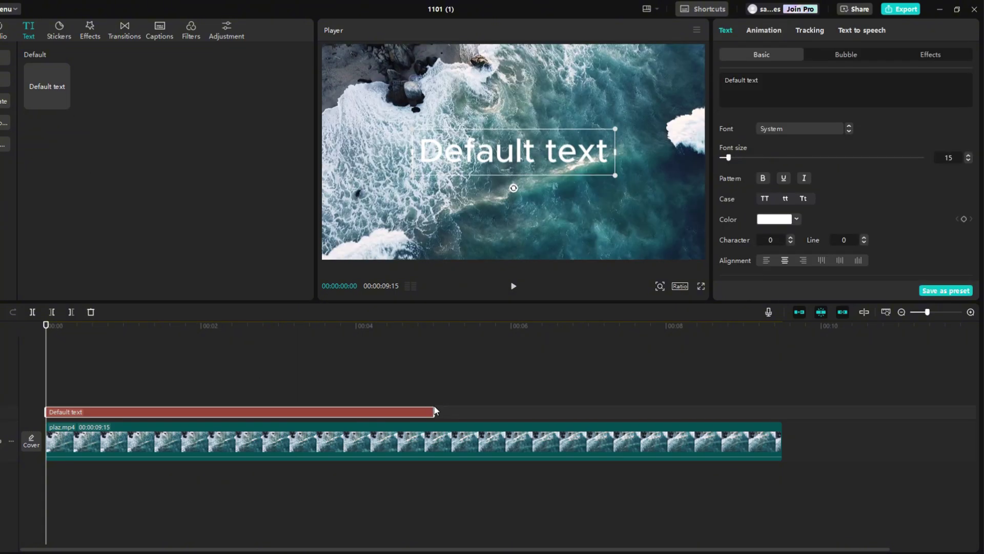
key("ctrl+a")
type("WELCOME")
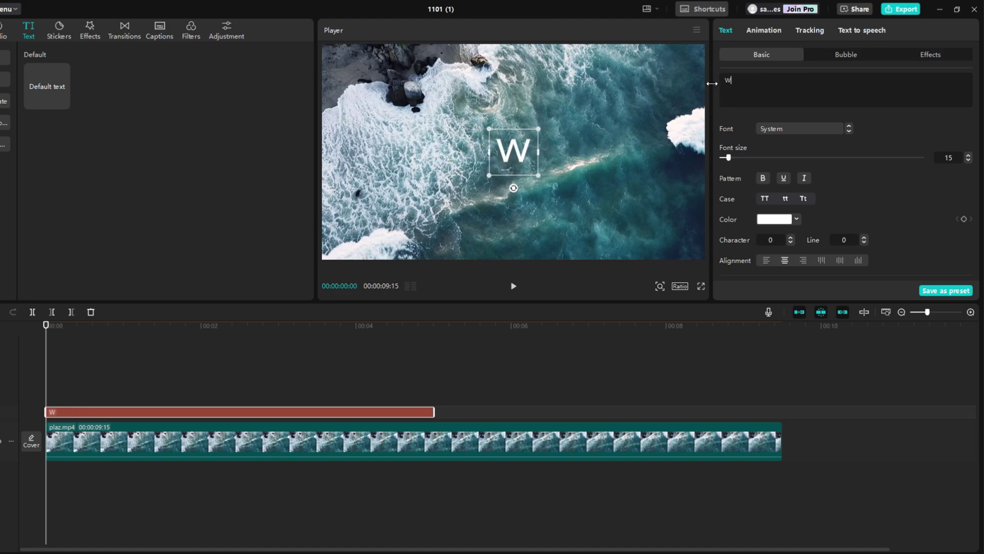
Set WELCOME in Rubik-Bold, enlarge it across the frame, and tint it green.
left_click(803, 129)
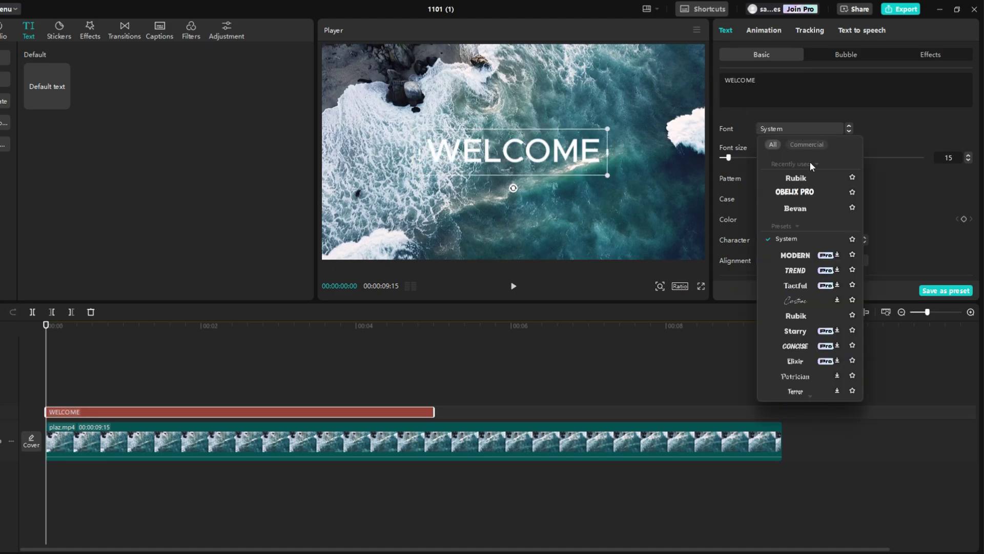
left_click(811, 177)
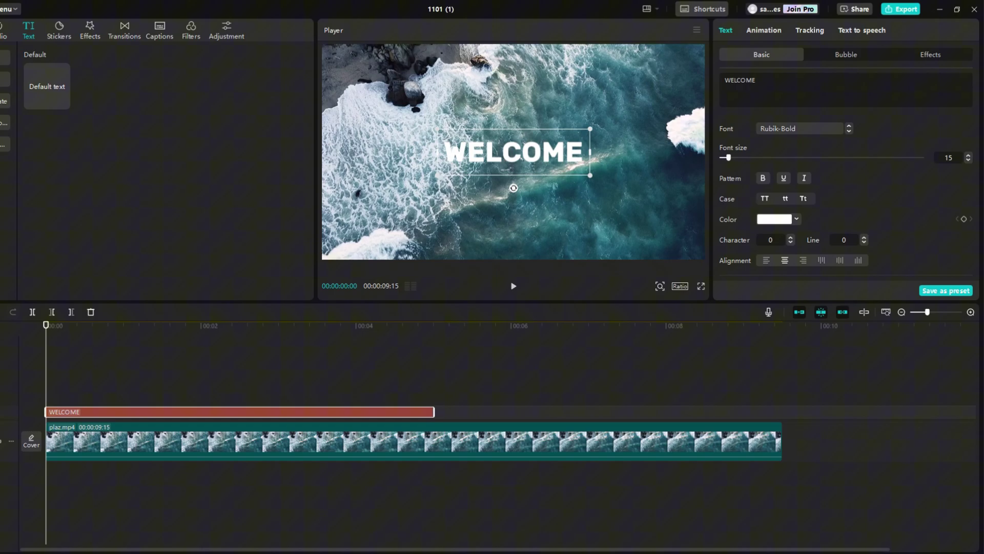
left_click_drag(439, 176, 283, 278)
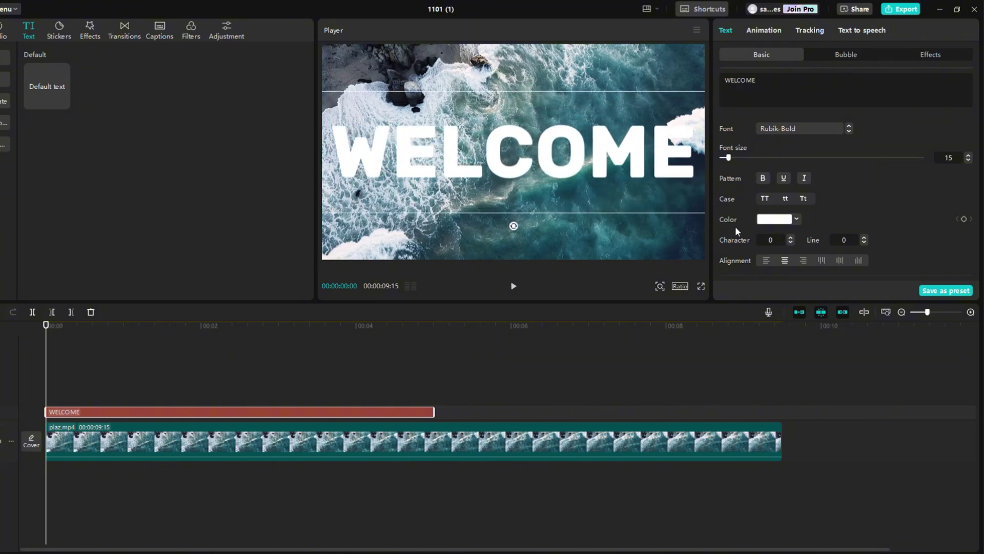
left_click(796, 220)
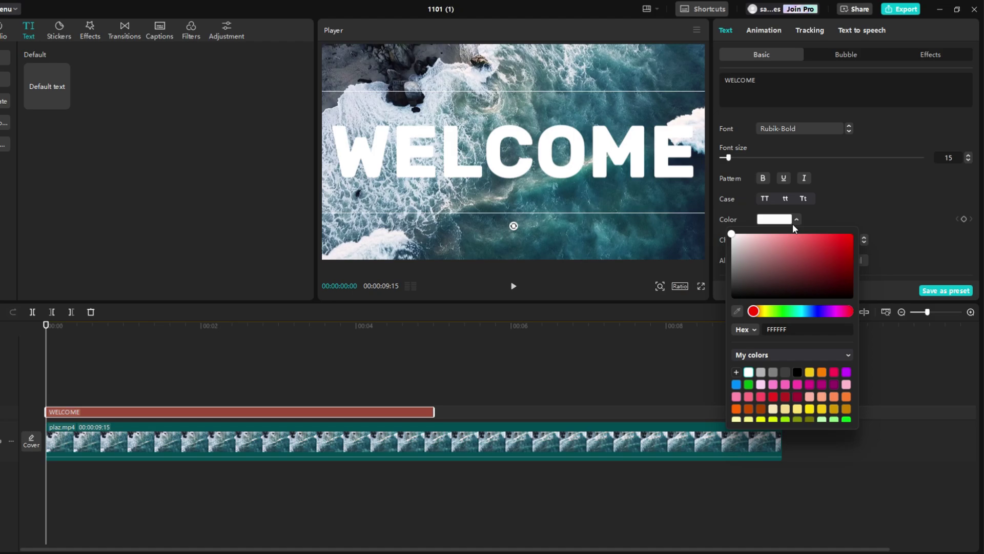
left_click(773, 312)
left_click(785, 311)
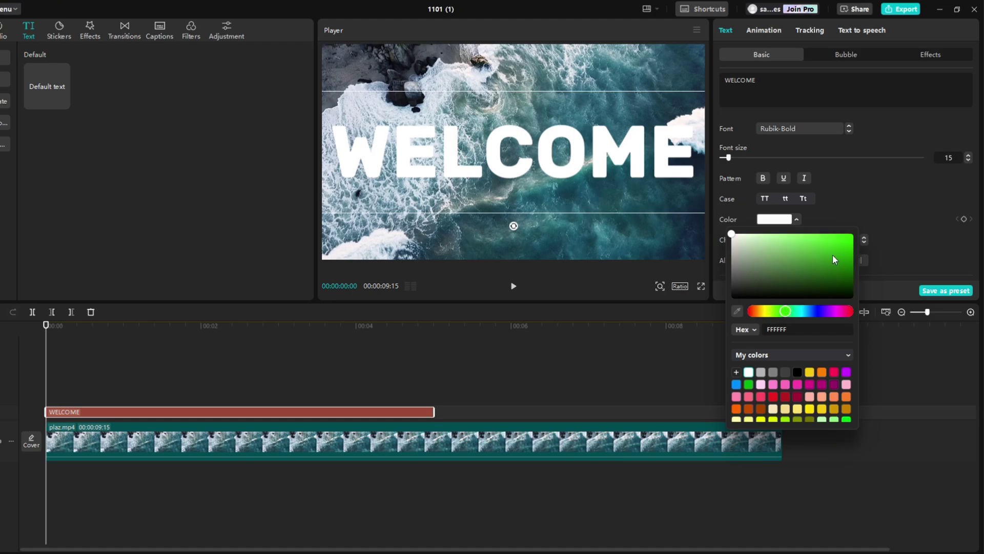
Make the WELCOME lettering saturated bright green (31FF00).
left_click_drag(833, 254, 885, 176)
left_click(903, 187)
scroll(777, 214, "down", 5)
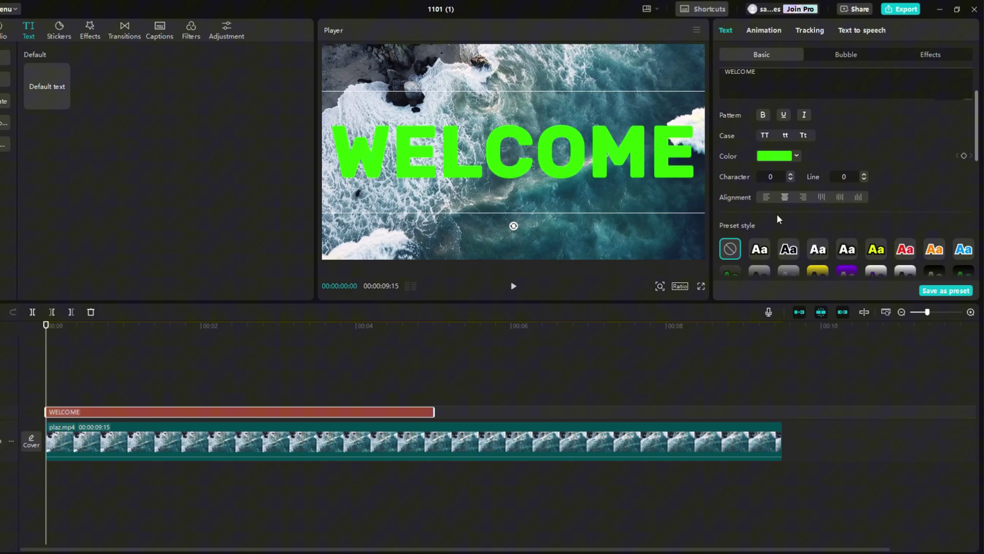
scroll(777, 214, "down", 3)
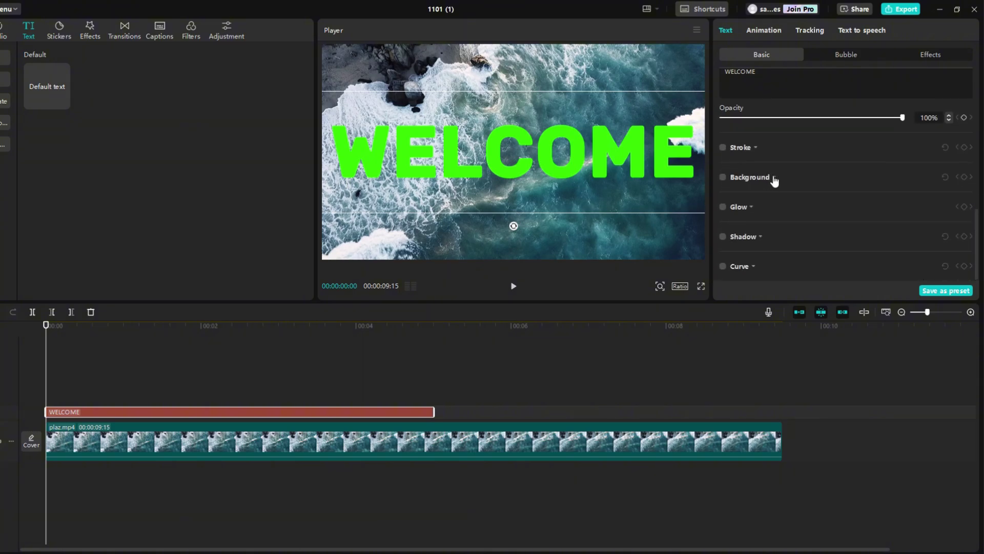
Enable a white text background at 71% height so it fills the frame.
left_click(774, 178)
left_click(726, 177)
scroll(829, 182, "down", 3)
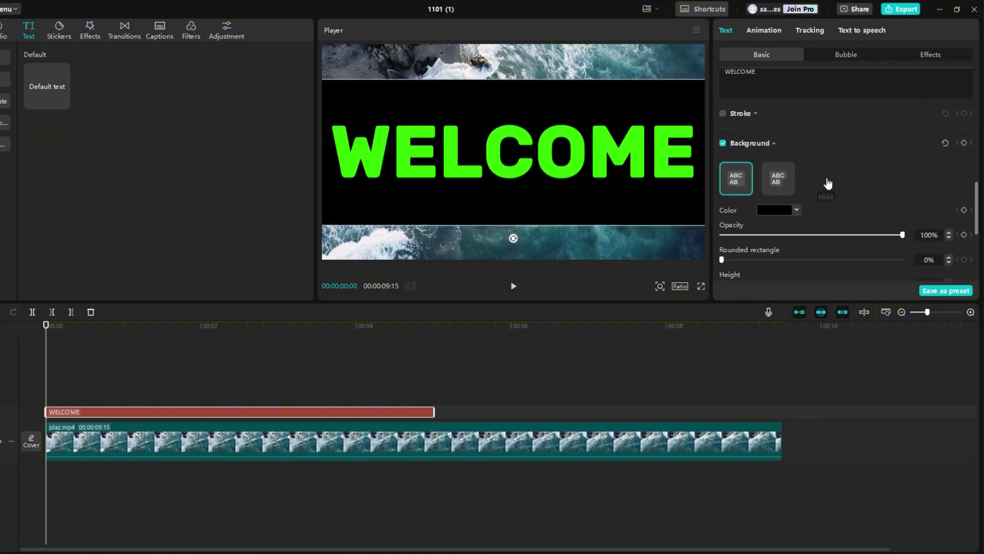
left_click_drag(747, 241, 851, 241)
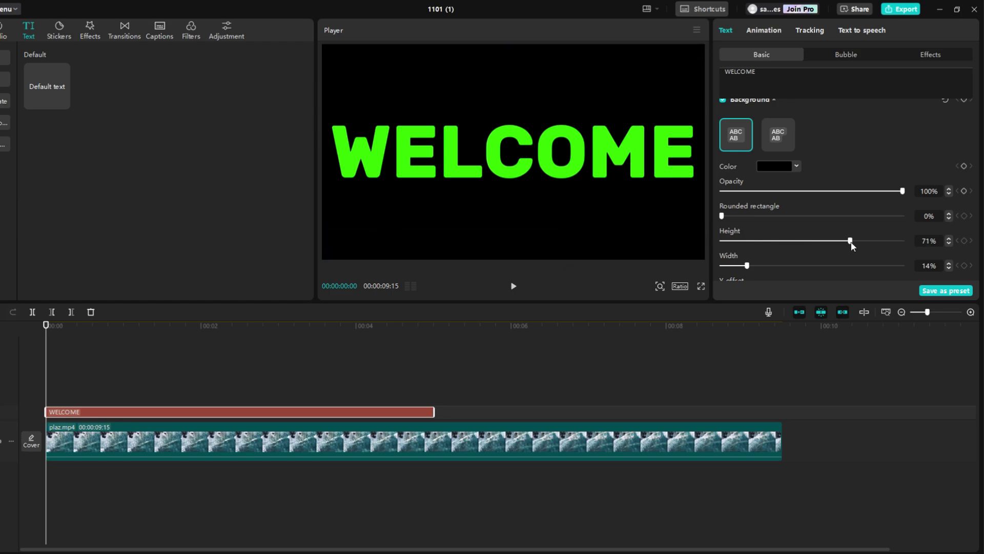
left_click(796, 166)
left_click(732, 181)
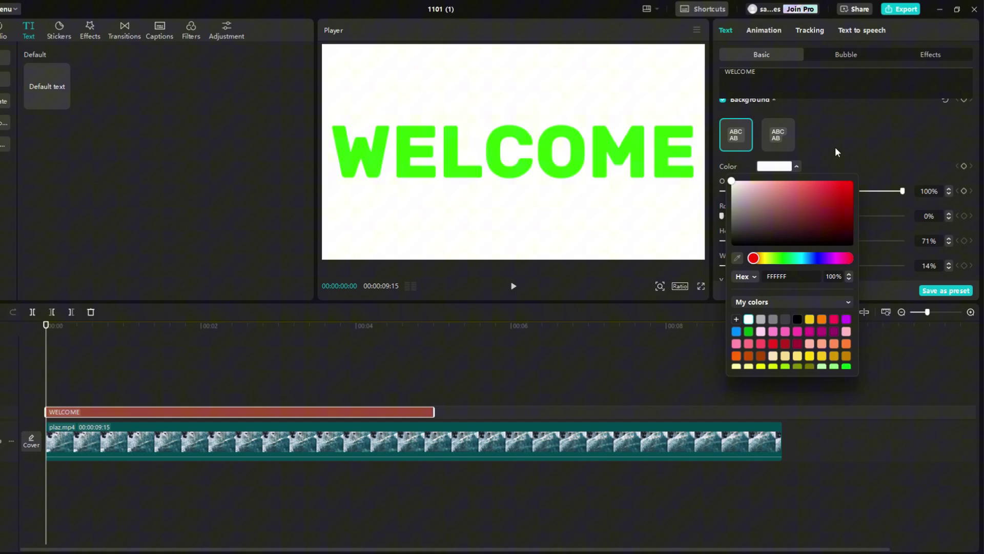
left_click(836, 146)
left_click(765, 32)
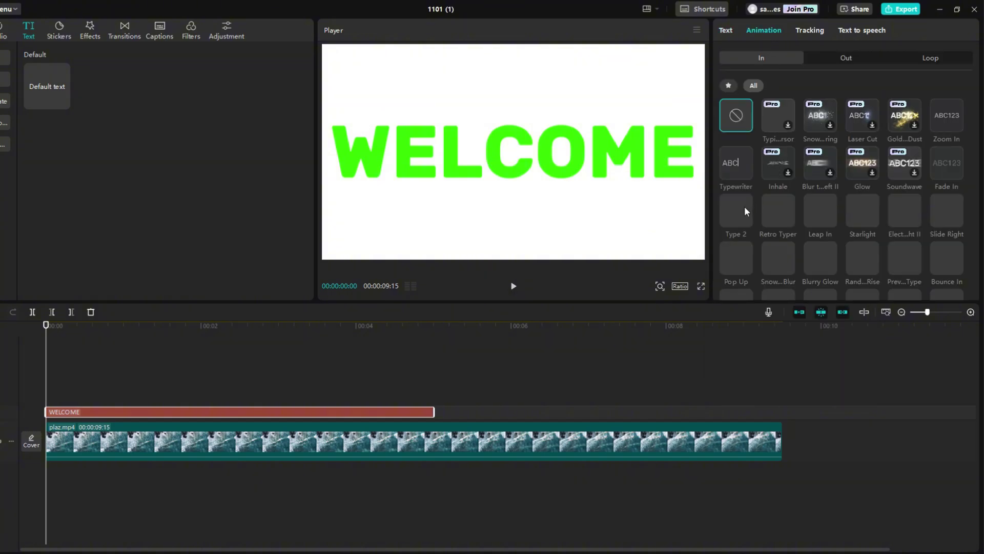
Give WELCOME a 1.0s Type 2 in-animation and convert the text clip into a compound clip.
left_click(739, 207)
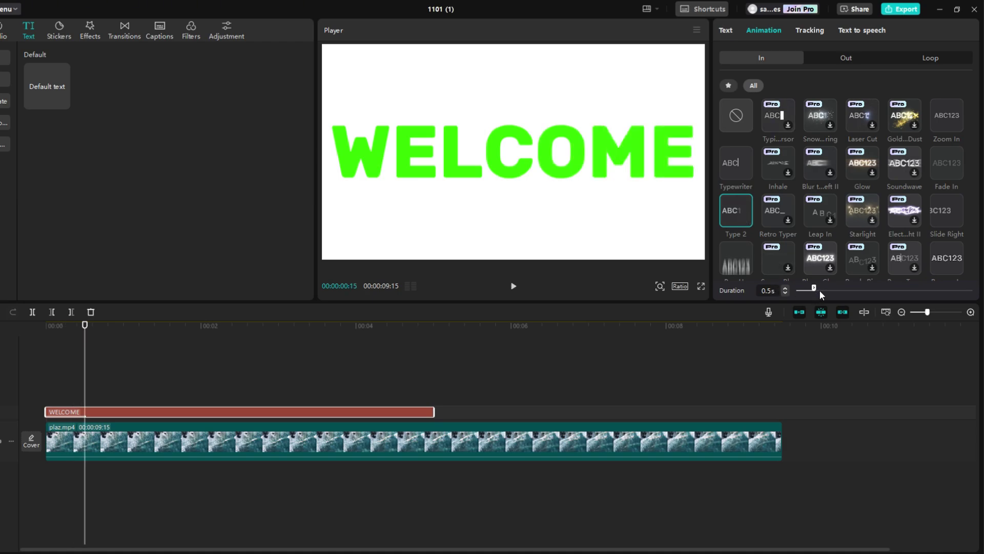
left_click_drag(835, 287, 833, 287)
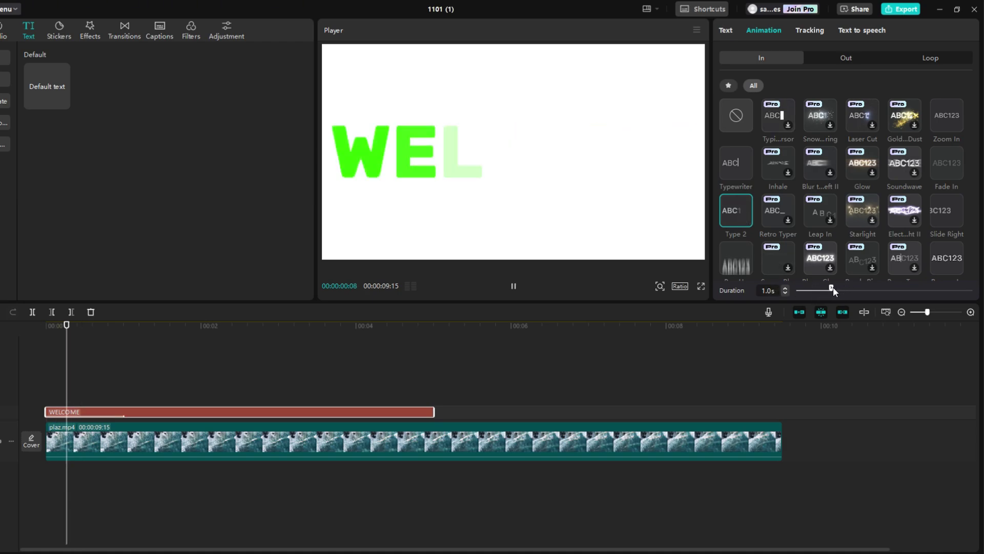
right_click(312, 411)
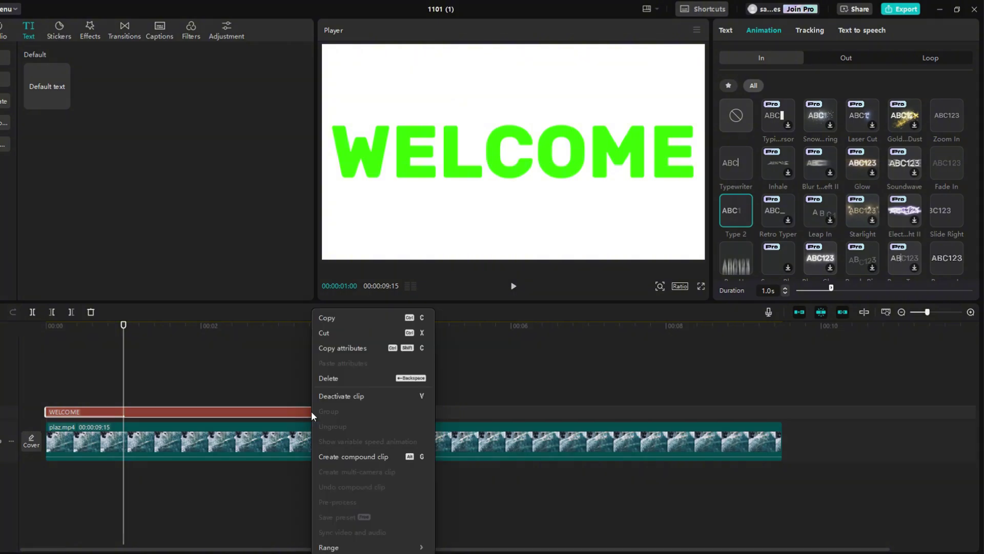
left_click(331, 456)
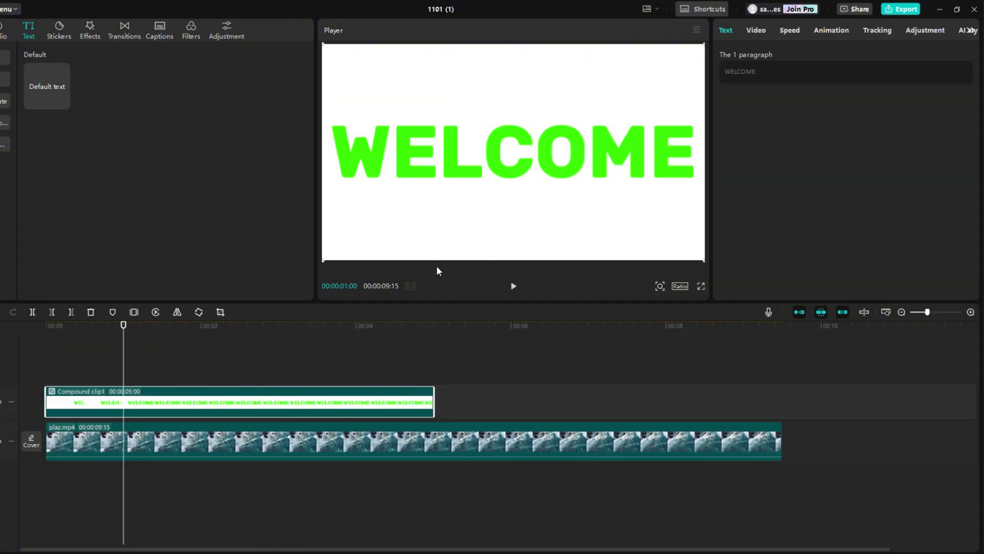
Chroma-key the sampled green letters at intensity 82 so the ocean shows through WELCOME.
left_click(756, 31)
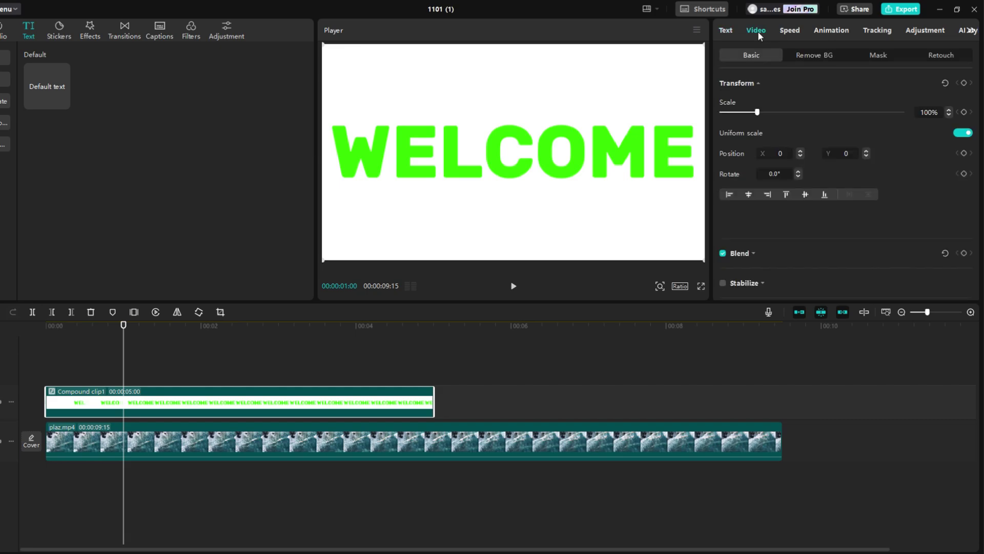
left_click(818, 54)
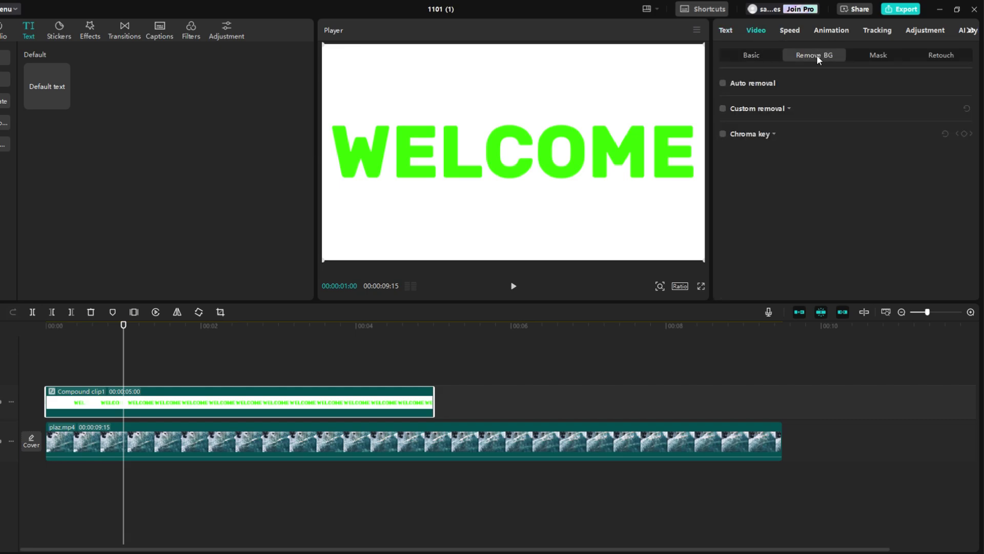
left_click(723, 134)
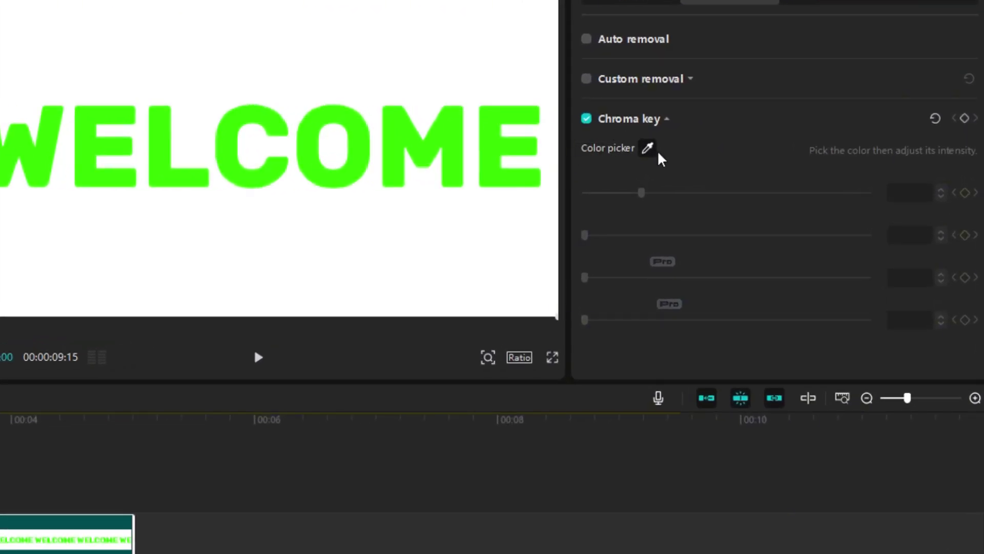
left_click(648, 148)
left_click(480, 162)
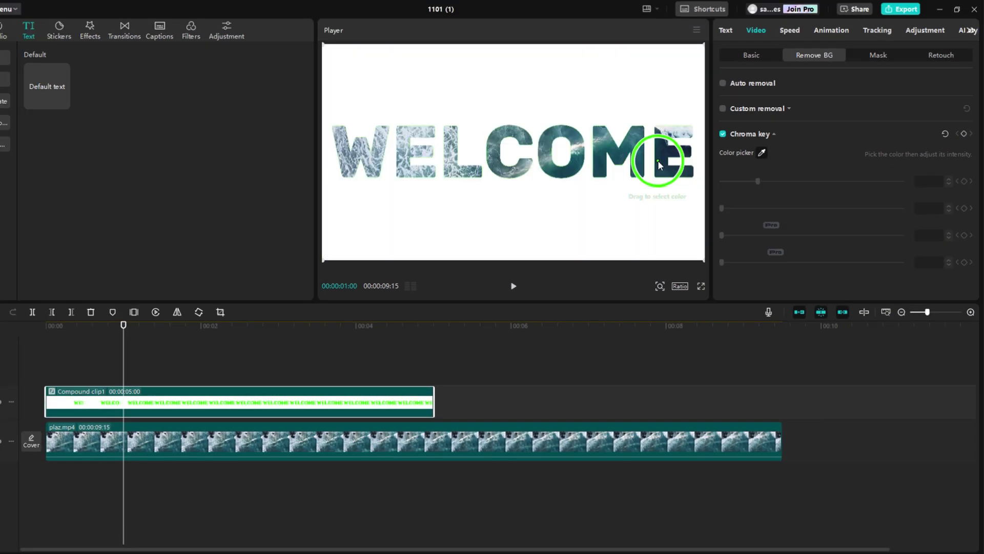
left_click(657, 162)
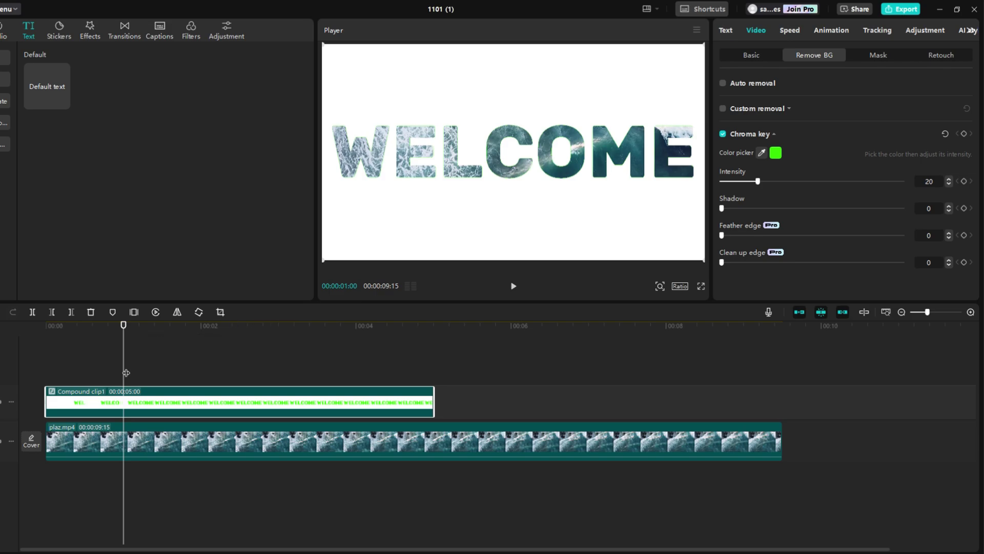
left_click_drag(125, 373, 113, 379)
left_click_drag(757, 181, 872, 186)
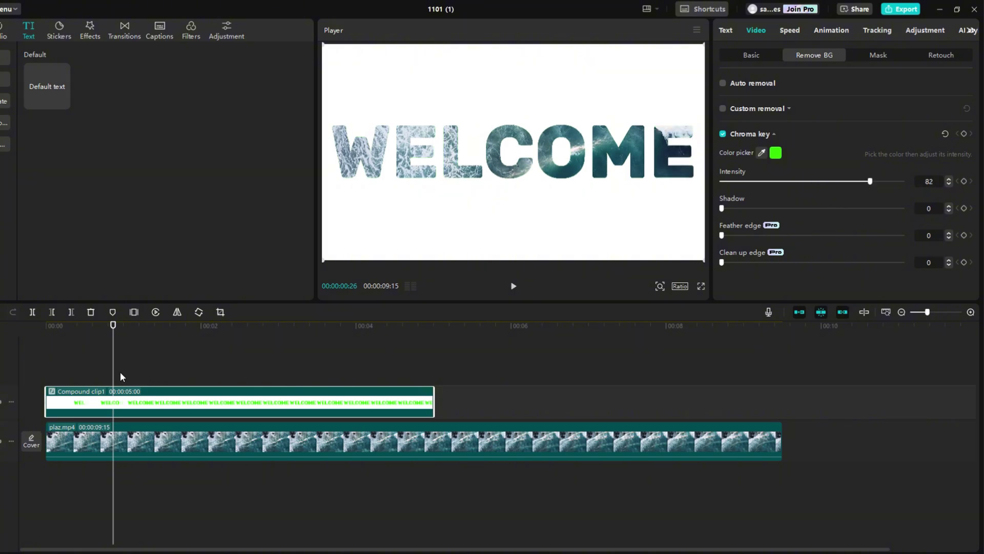
left_click(134, 359)
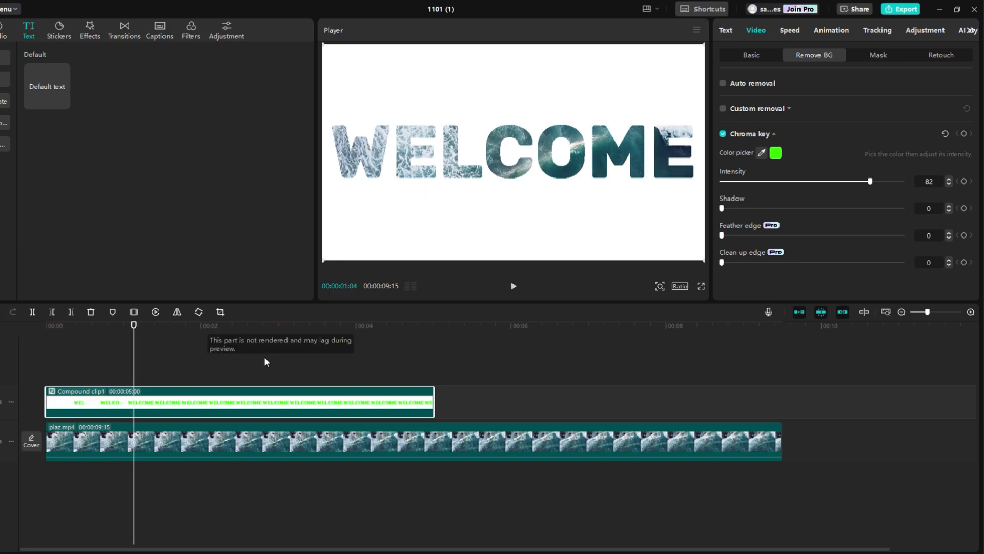
Split the compound clip, copy the right piece to a new track, and mask it horizontally.
key("ctrl+b")
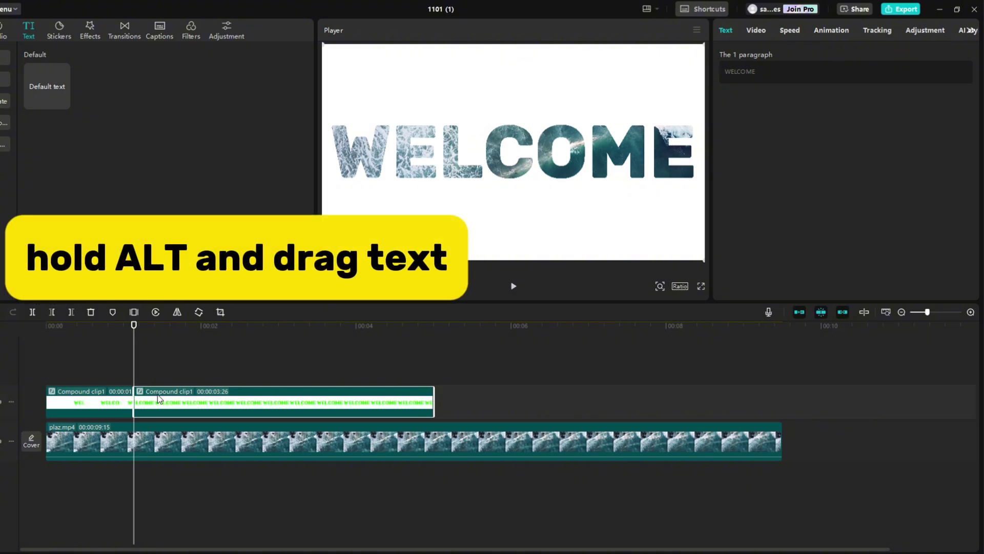
left_click_drag(163, 402, 164, 372)
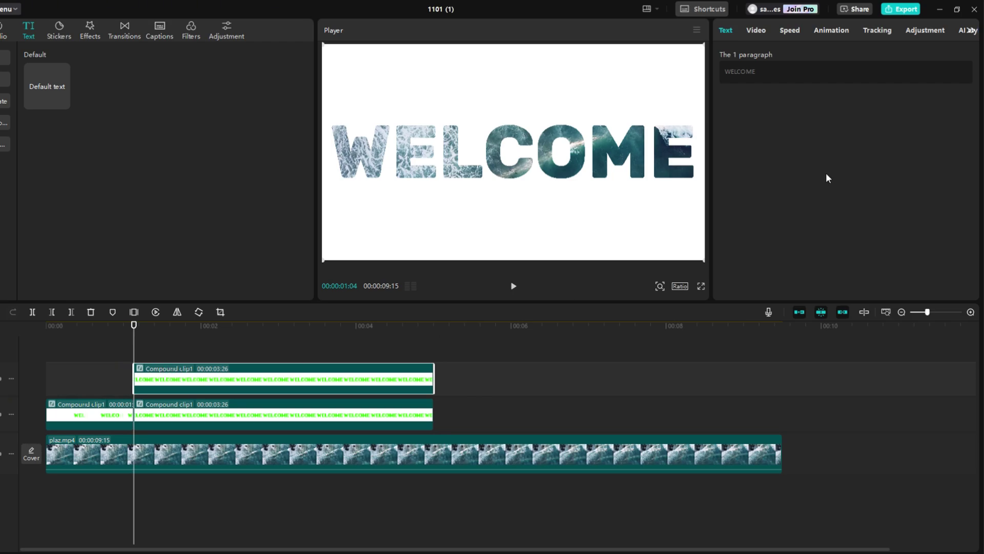
left_click(764, 32)
left_click(892, 55)
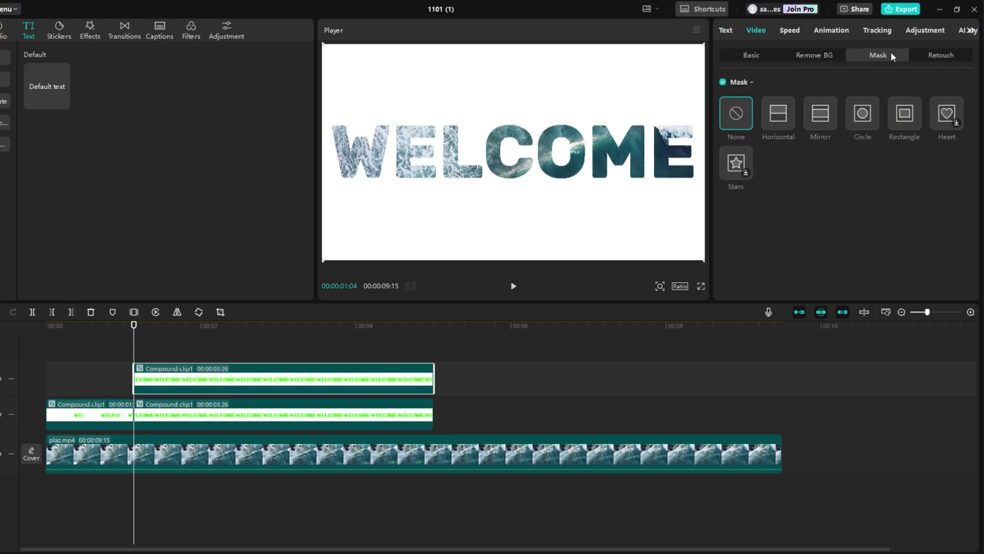
left_click(774, 114)
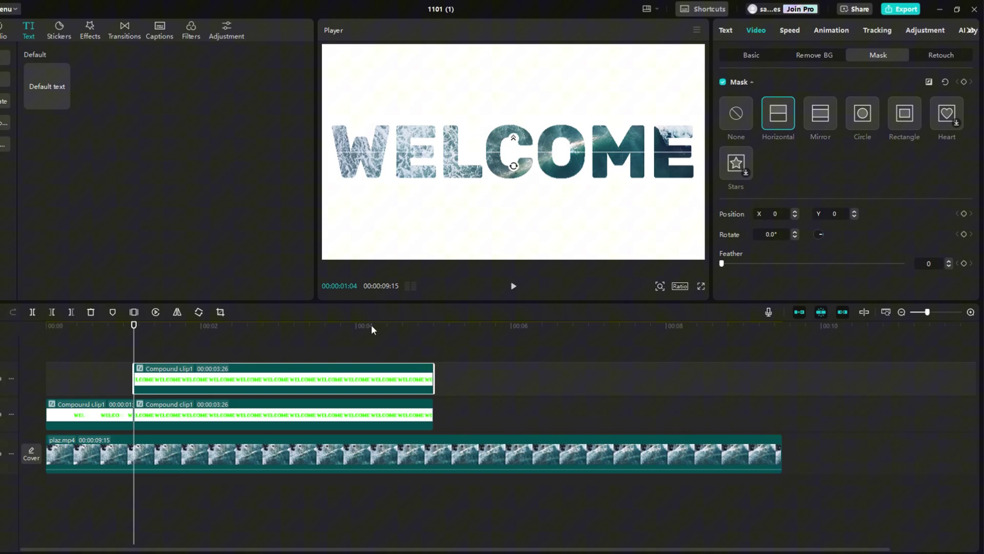
Give the second-track WELCOME clip a horizontal mask rotated 180°.
left_click(208, 412)
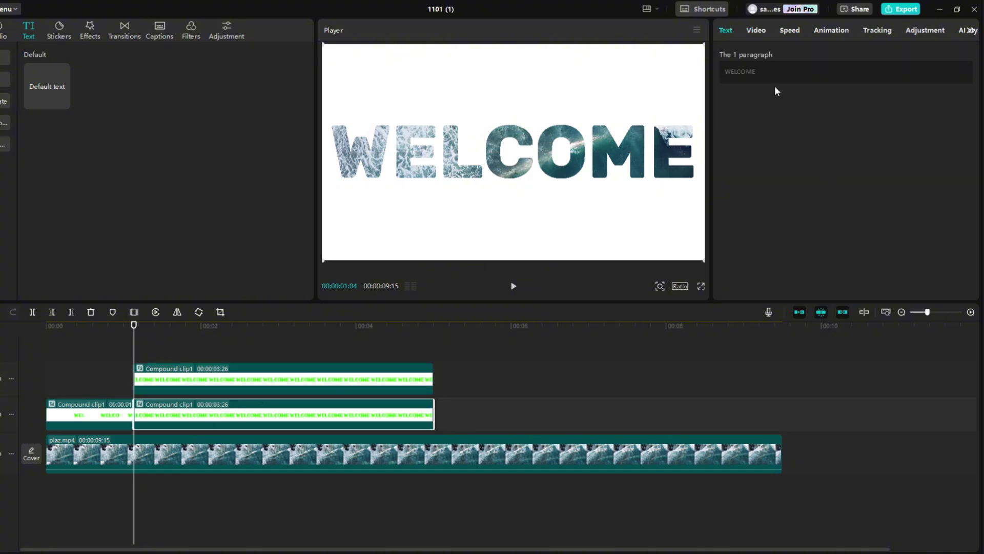
left_click(758, 31)
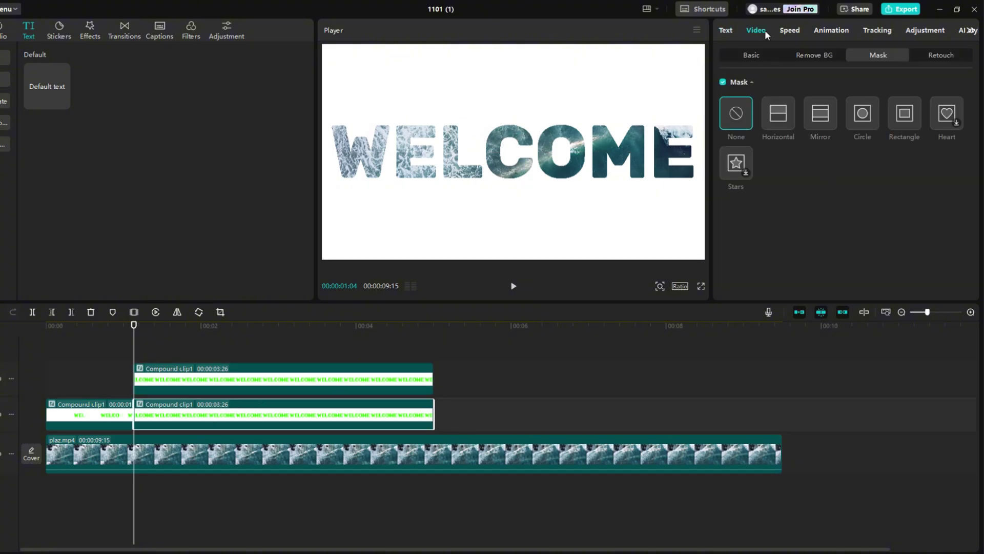
left_click(783, 109)
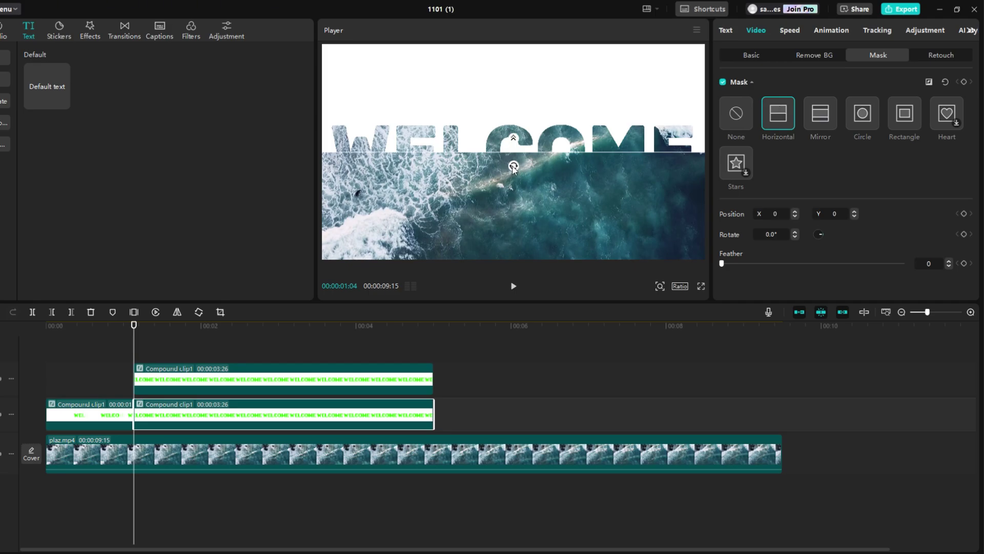
left_click_drag(512, 166, 516, 142)
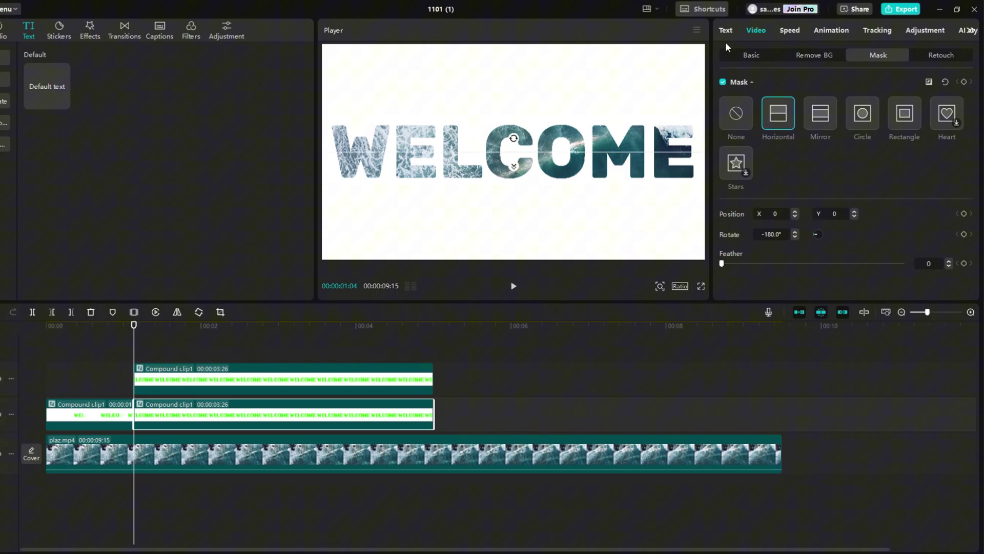
Keyframe the second-track WELCOME half at 1:04 and push it down out of frame by 3:04.
left_click(744, 54)
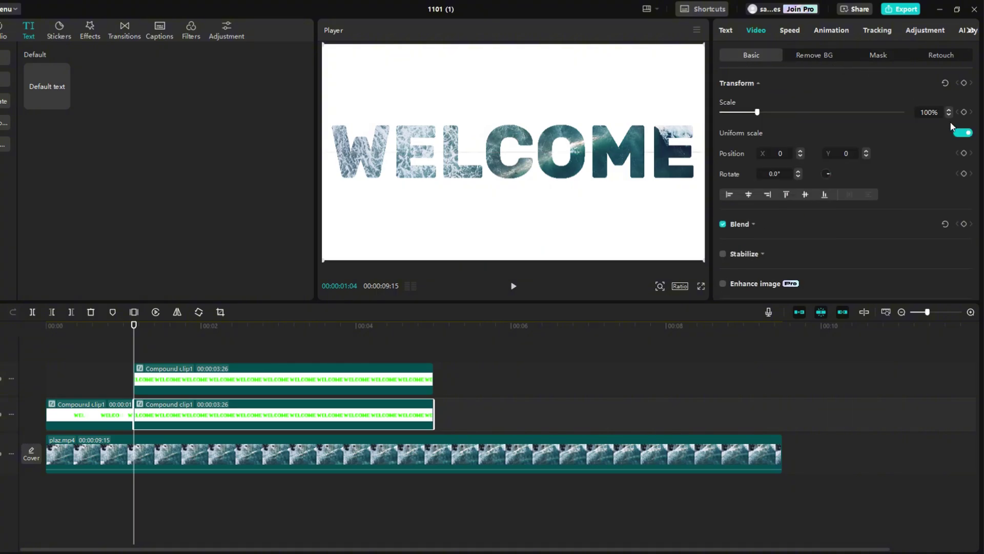
left_click(964, 154)
left_click_drag(134, 358, 296, 352)
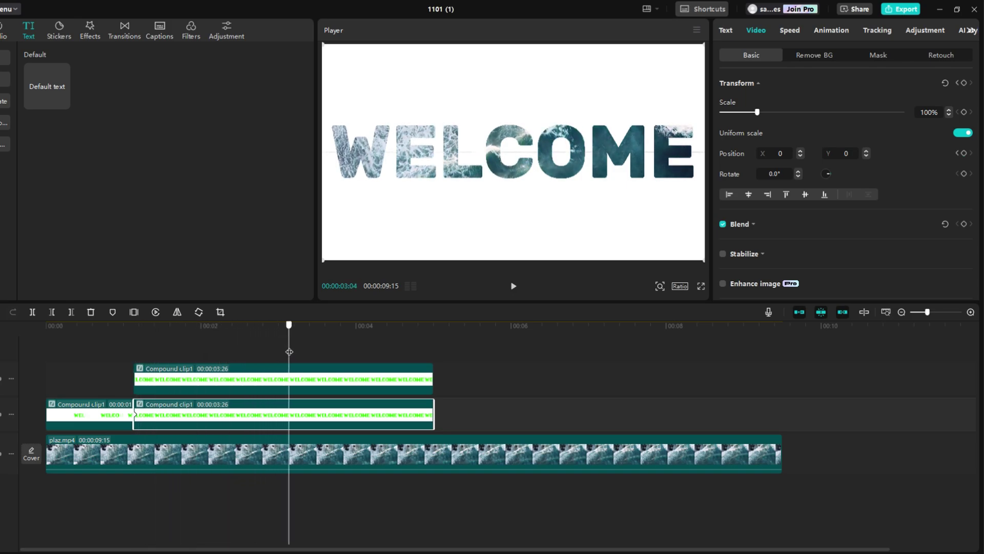
left_click_drag(523, 208, 501, 302)
Add a starting position keyframe at 1:04 for the top-track WELCOME half.
left_click(178, 382)
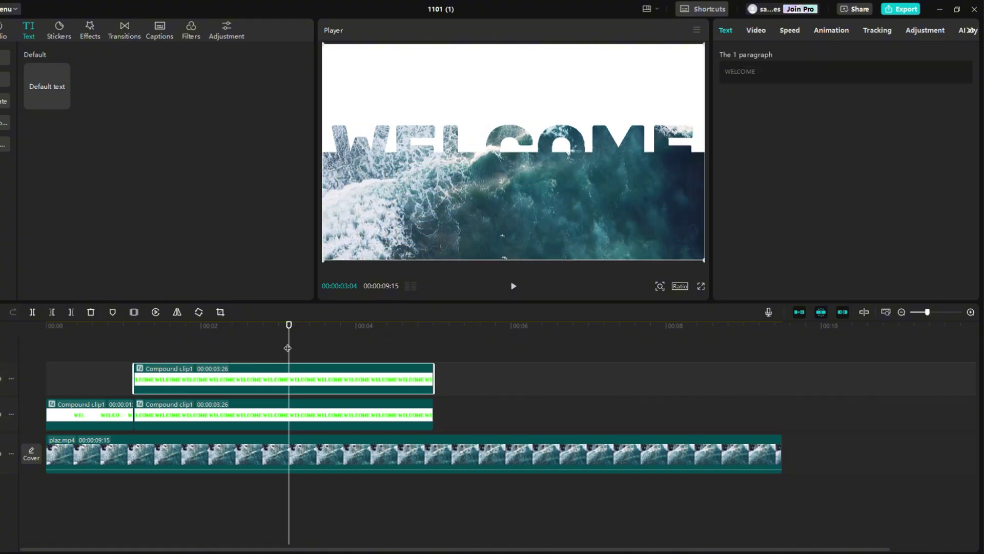
left_click_drag(288, 348, 134, 362)
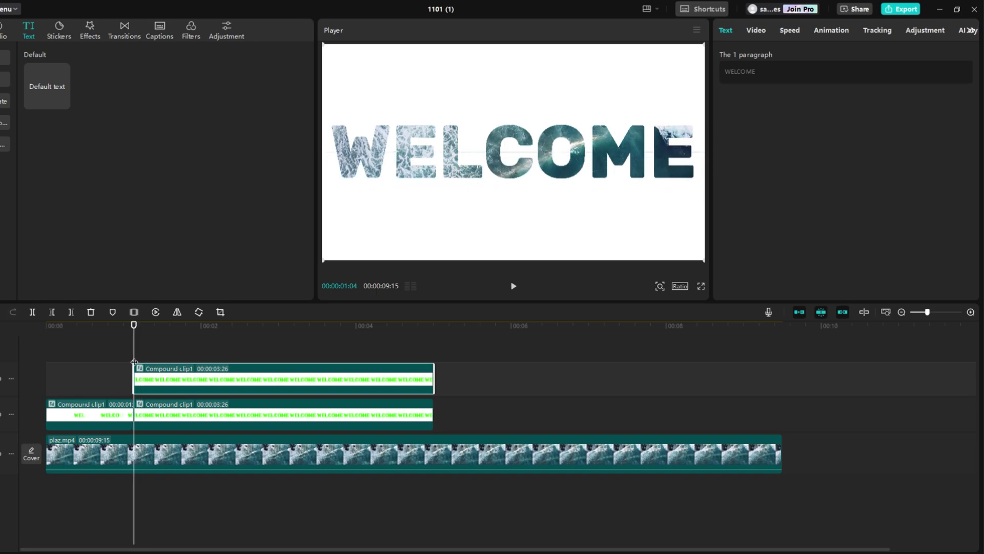
left_click(765, 32)
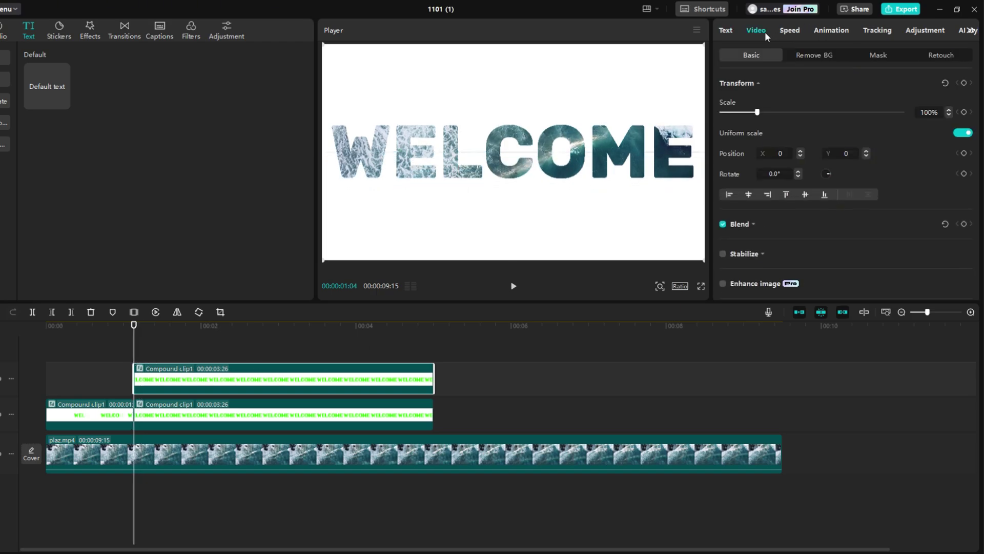
left_click(964, 153)
Slide the upper WELCOME half up out of frame at 3:04 and play back the reveal.
left_click(245, 411)
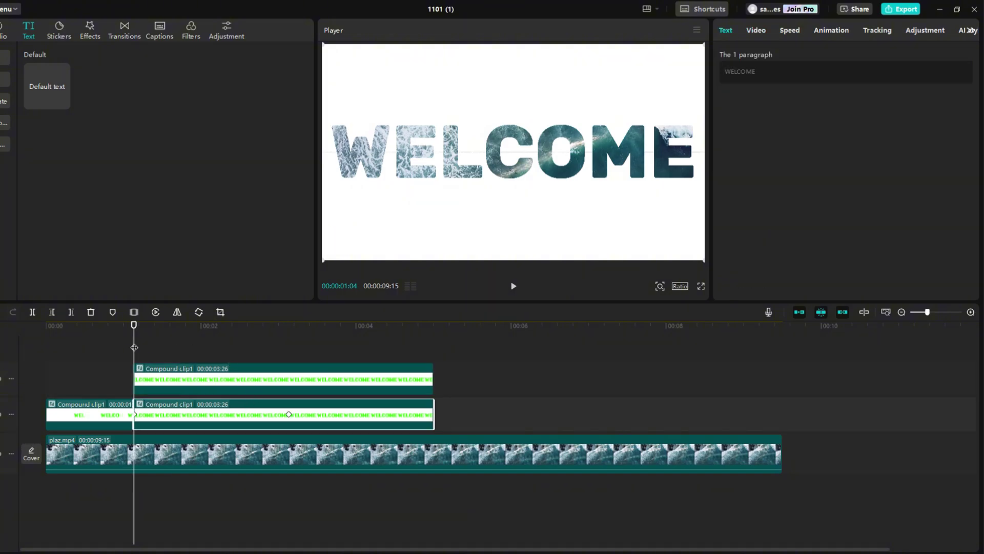
left_click_drag(135, 347, 288, 351)
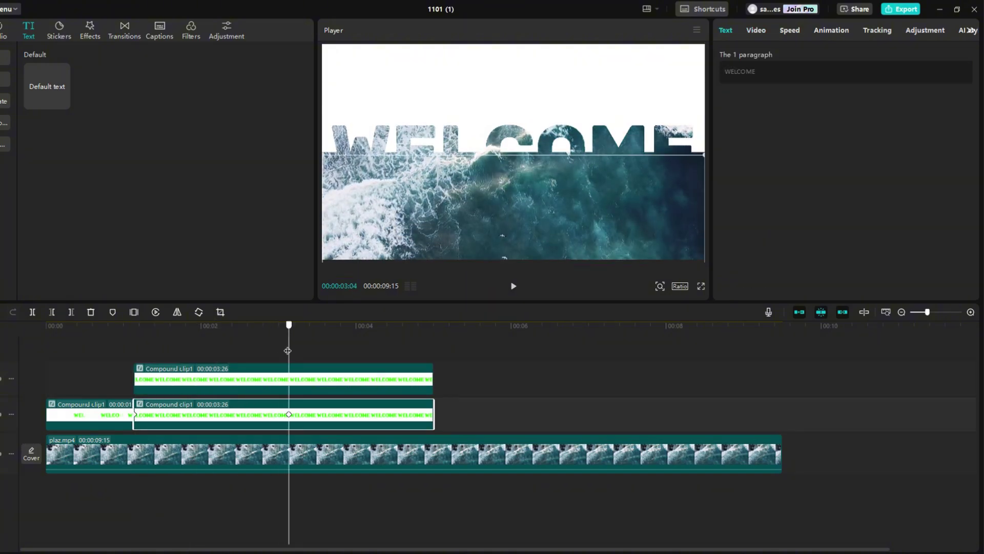
left_click(277, 382)
left_click_drag(475, 145, 477, 32)
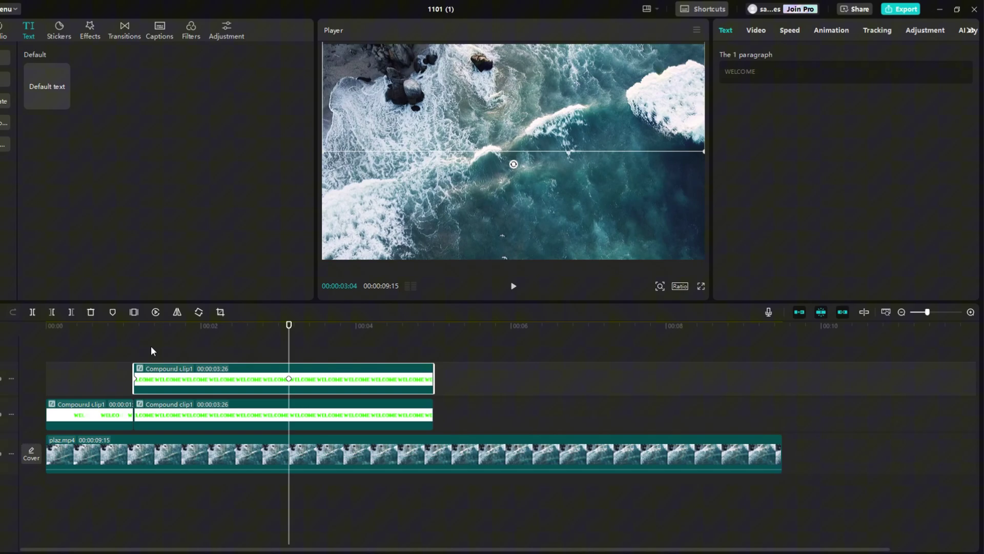
left_click_drag(149, 345, 76, 343)
left_click(513, 286)
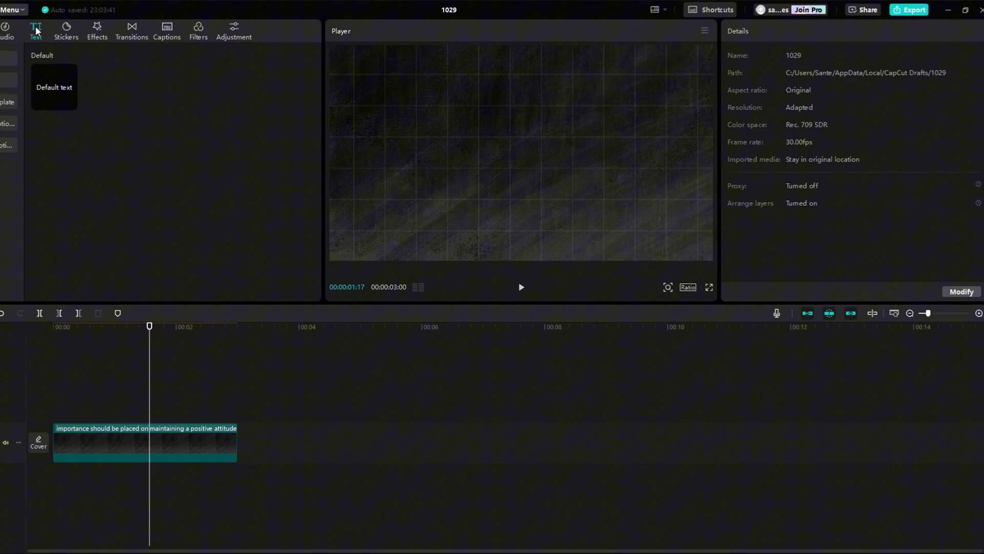
Add a default text clip reading 'subscribe' in the ZY Resolve font.
left_click(71, 102)
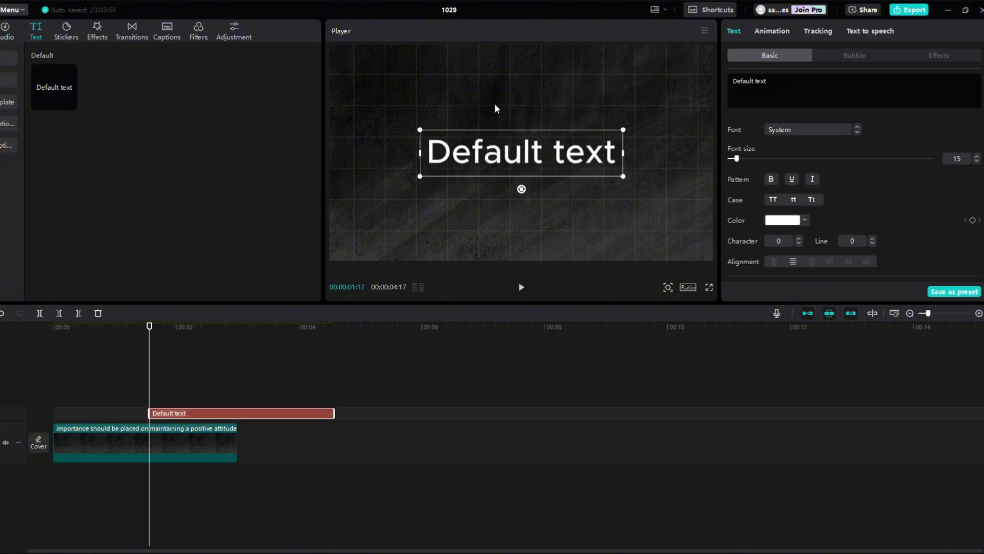
left_click(791, 95)
type("subscribe")
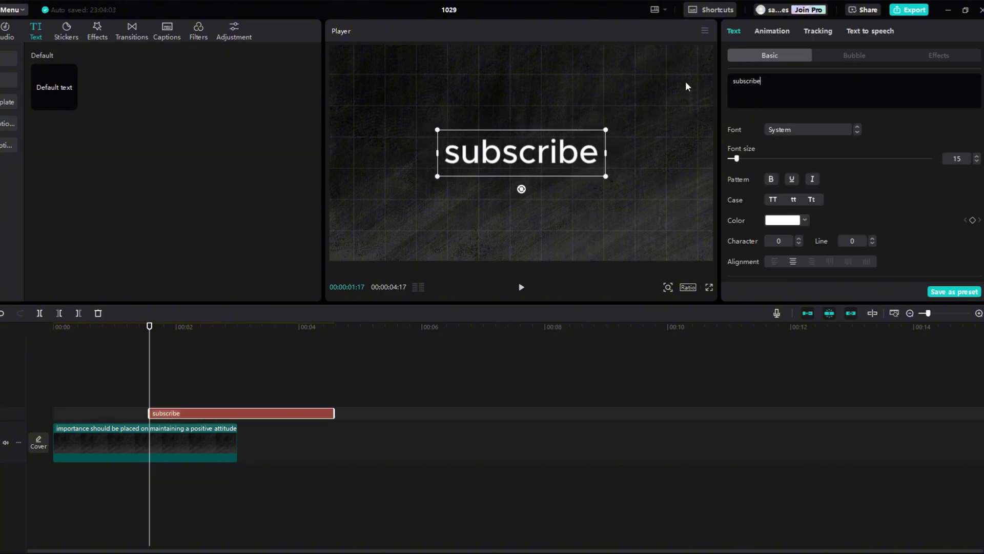
left_click(826, 131)
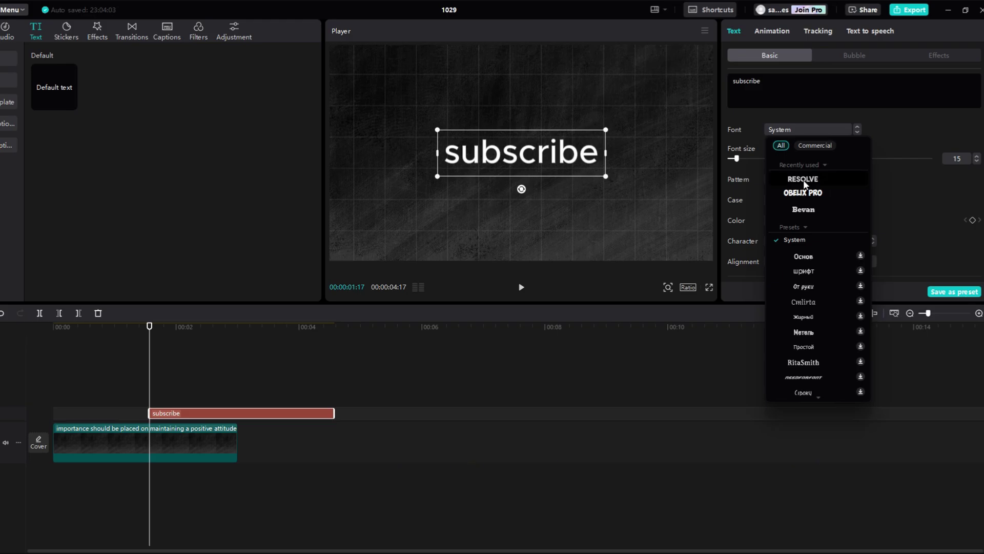
left_click(831, 179)
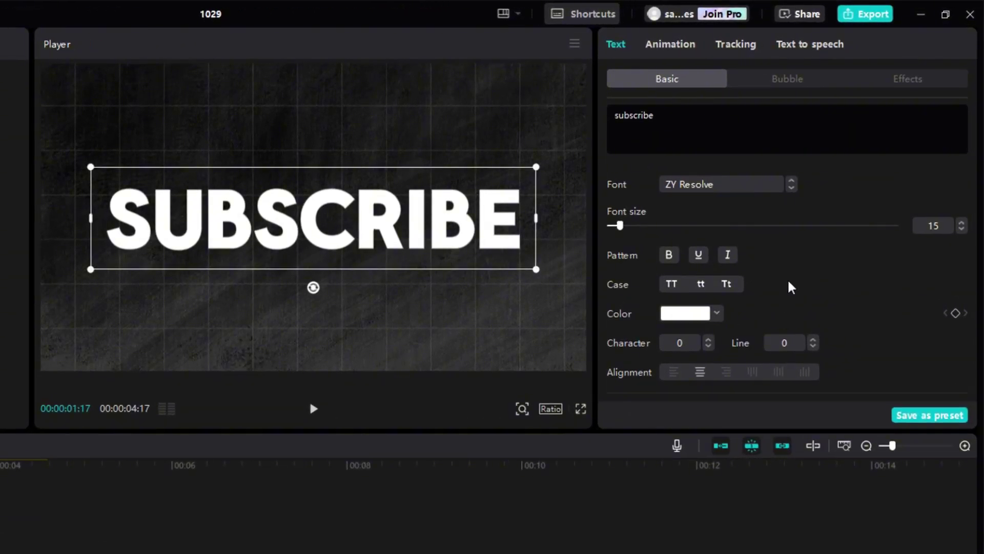
Apply the plain glow preset at intensity 41, range 37, and start the clip at 0:00.
scroll(820, 238, "down", 8)
scroll(718, 294, "up", 4)
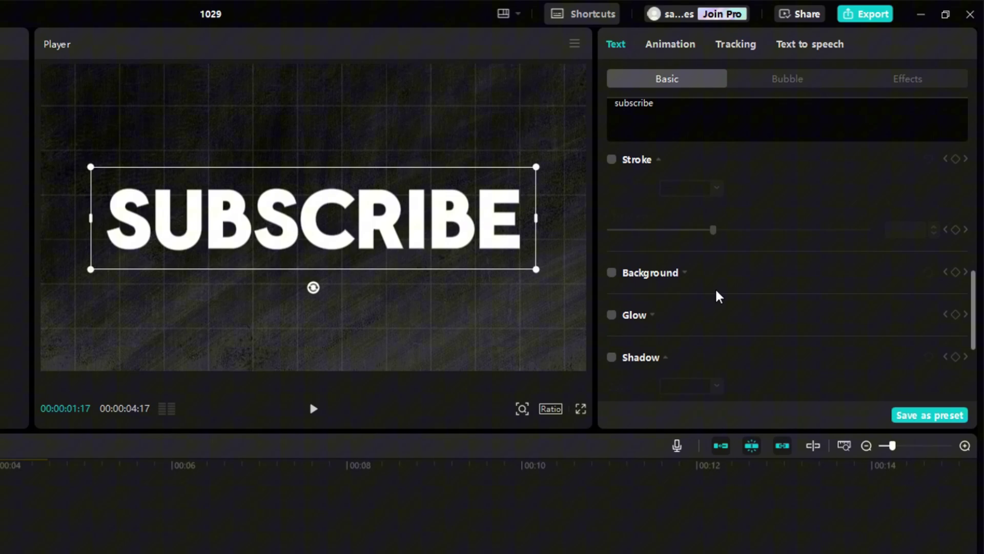
left_click(613, 332)
scroll(636, 338, "down", 1)
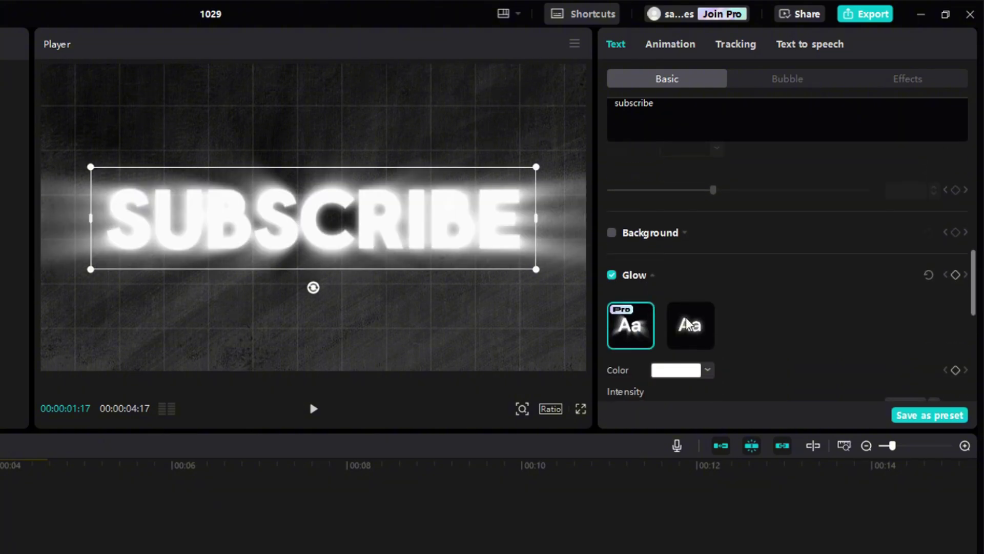
left_click(689, 323)
scroll(723, 329, "down", 1)
scroll(724, 354, "down", 1)
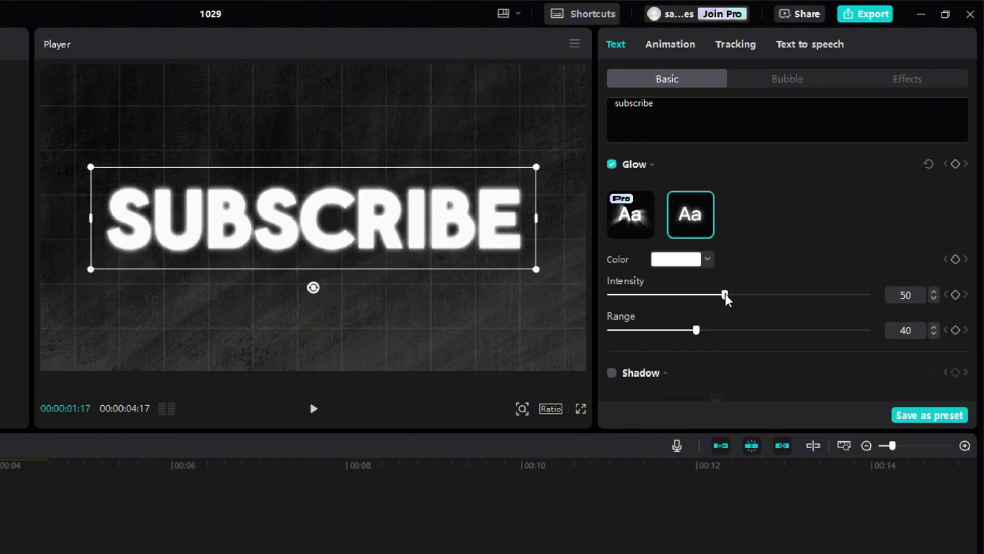
left_click_drag(725, 295, 700, 294)
left_click_drag(704, 330, 688, 332)
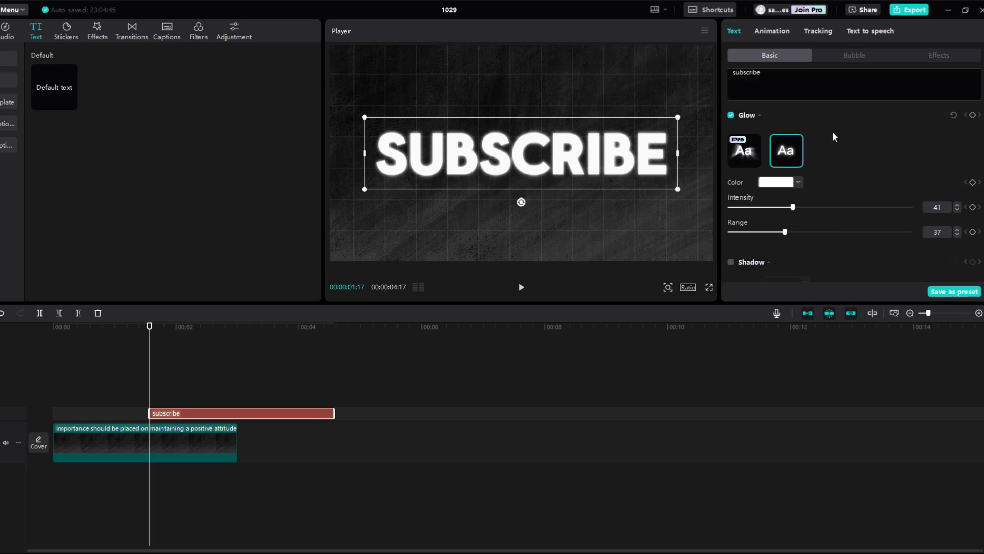
left_click_drag(233, 416, 135, 413)
Convert the subscribe text into a compound clip and rewind to the start.
right_click(203, 408)
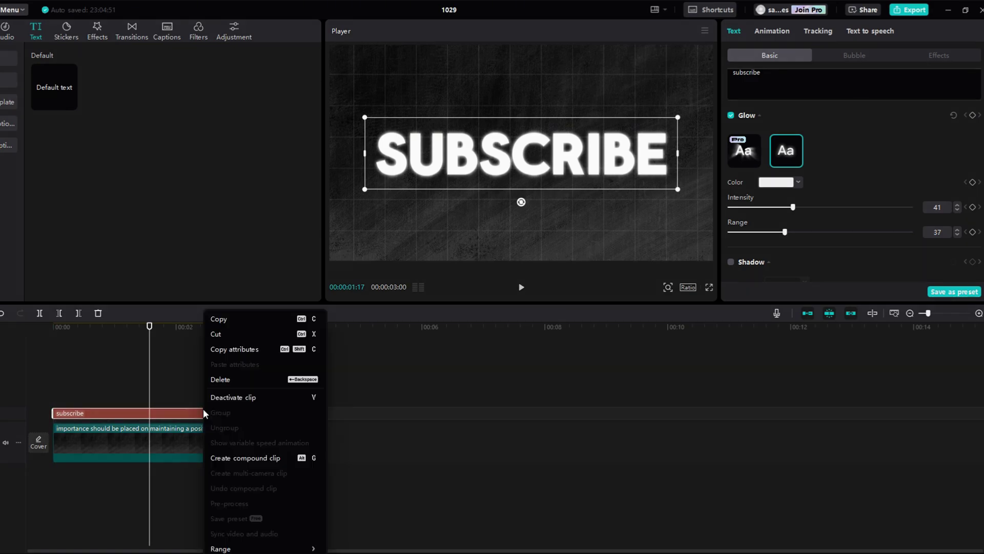
left_click(237, 457)
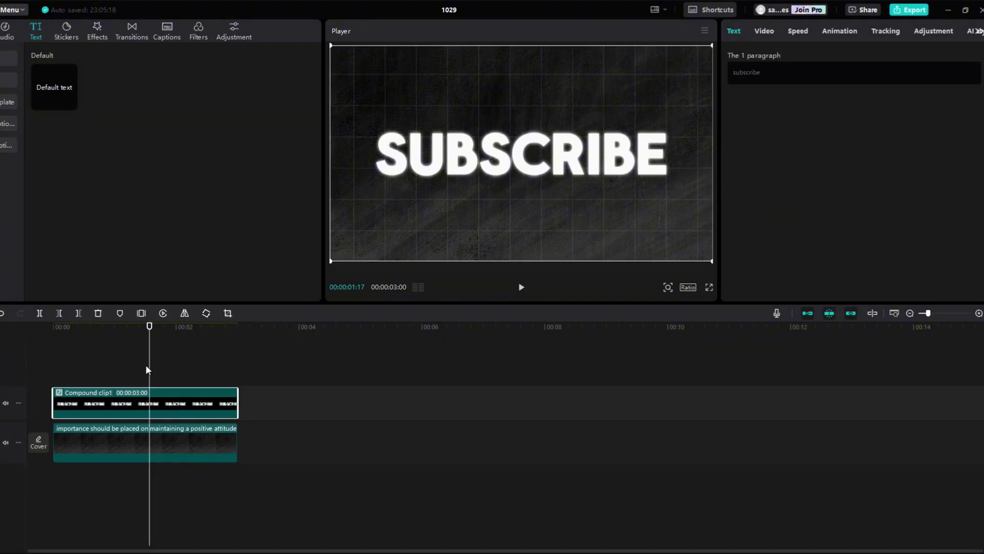
left_click_drag(145, 365, 45, 361)
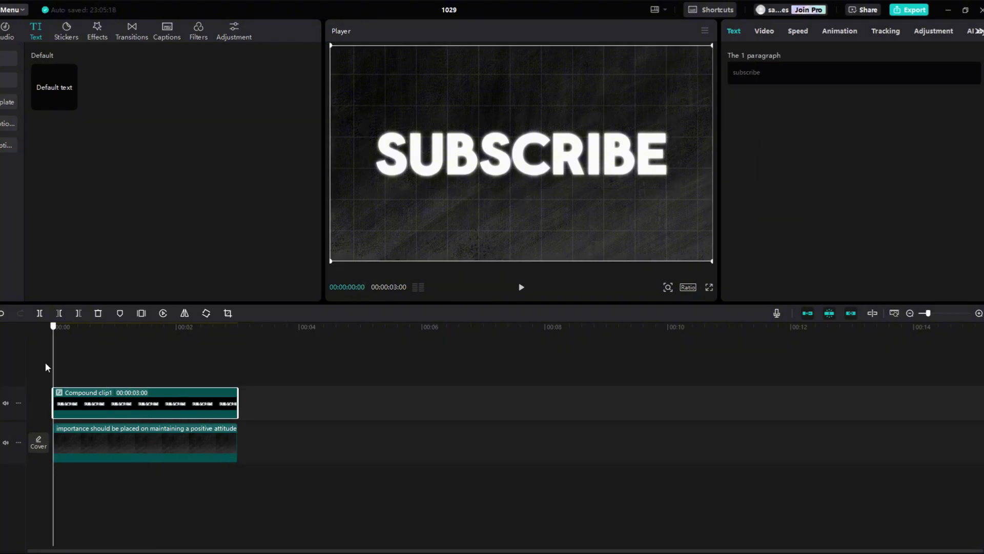
Apply a Mirror mask and add a position keyframe at the clip start.
left_click(766, 32)
left_click(886, 56)
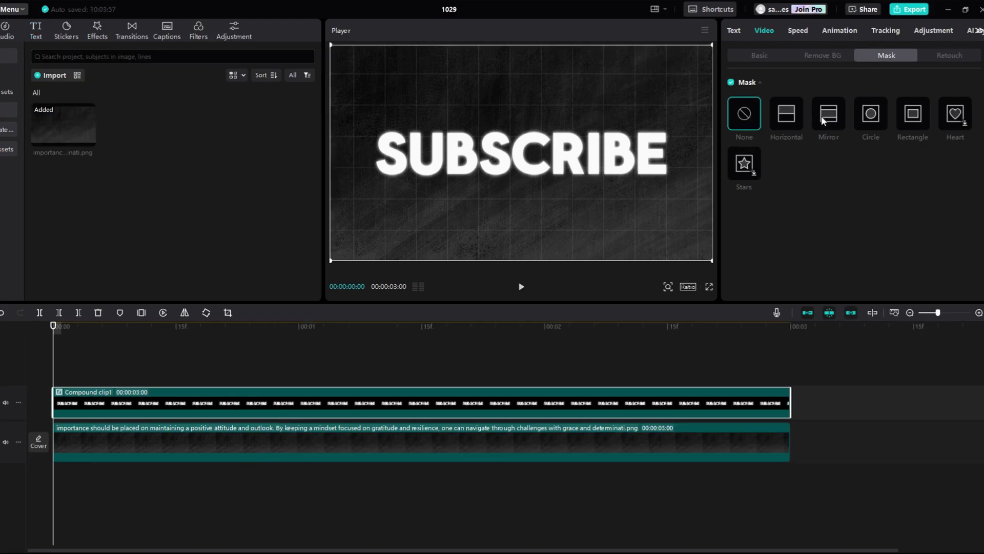
left_click(828, 116)
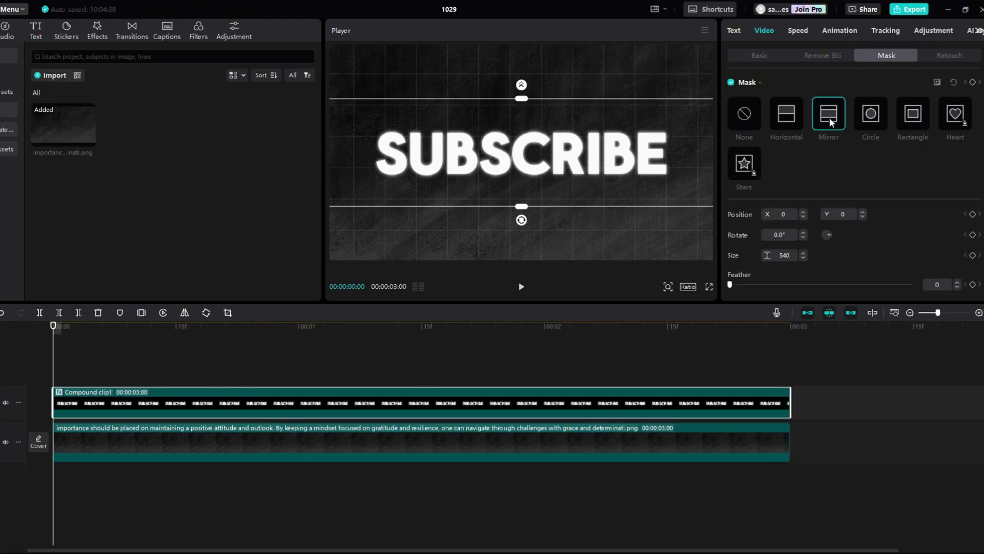
left_click(973, 214)
Tilt the mirror mask to −49°, feather it to 20, and sweep it from upper left to lower right.
left_click_drag(520, 218, 558, 187)
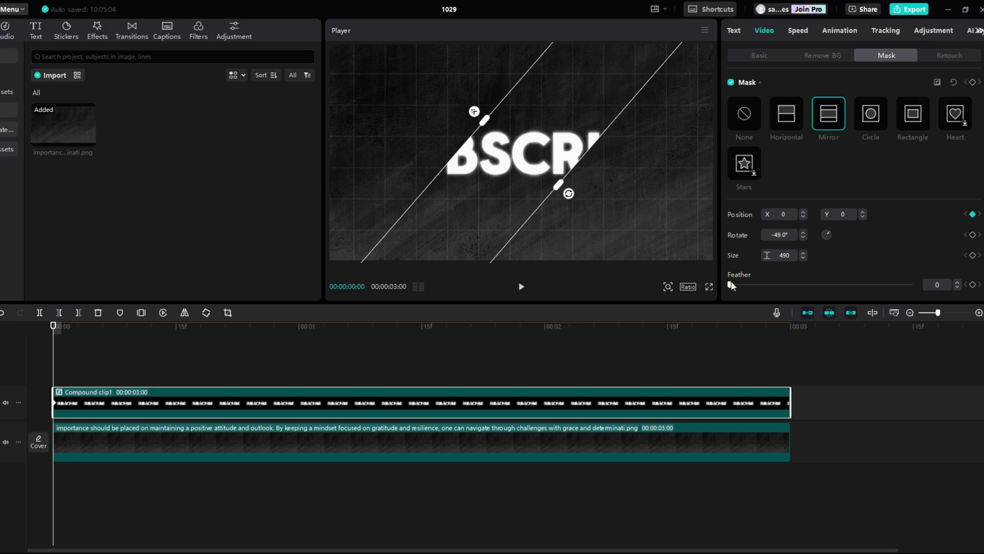
left_click_drag(732, 285, 769, 287)
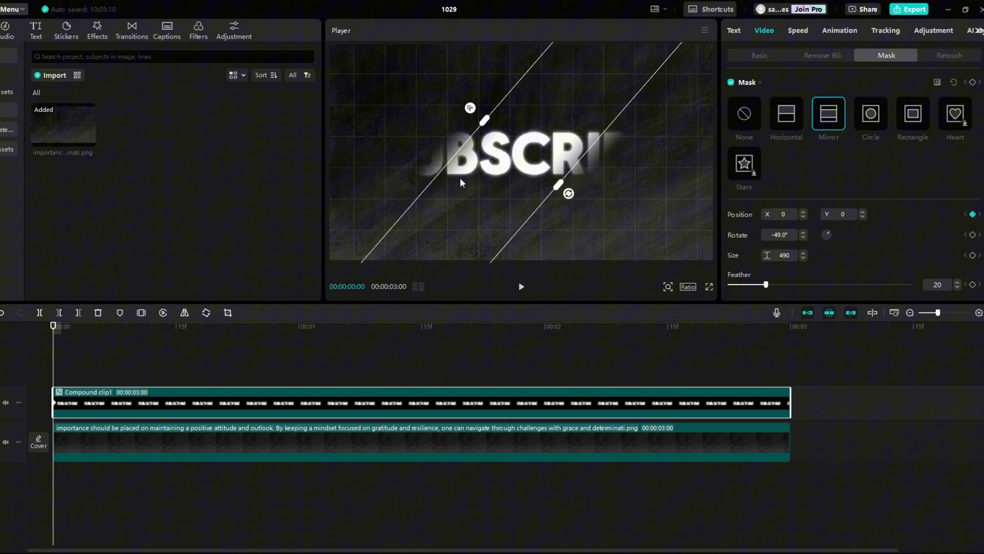
left_click_drag(524, 224, 336, 106)
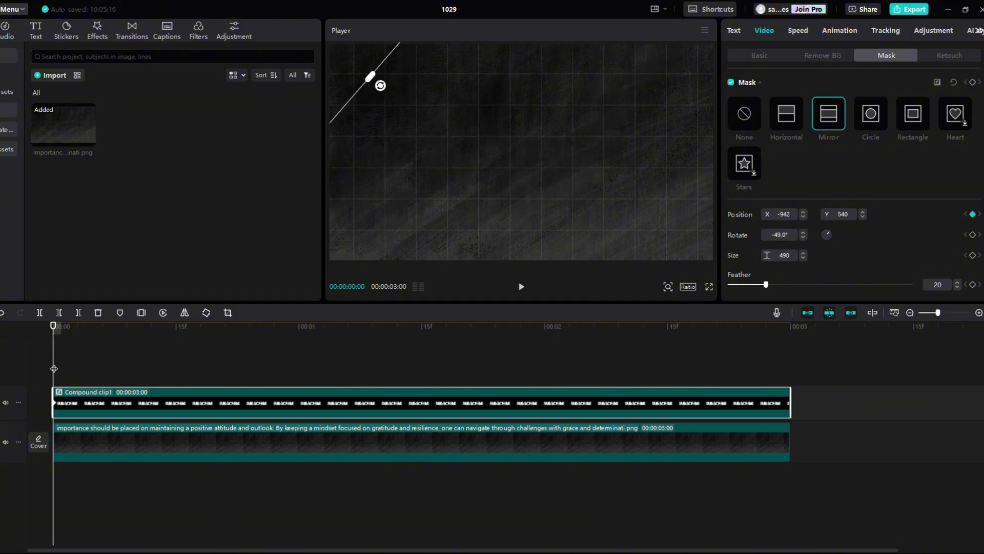
left_click_drag(470, 358, 793, 364)
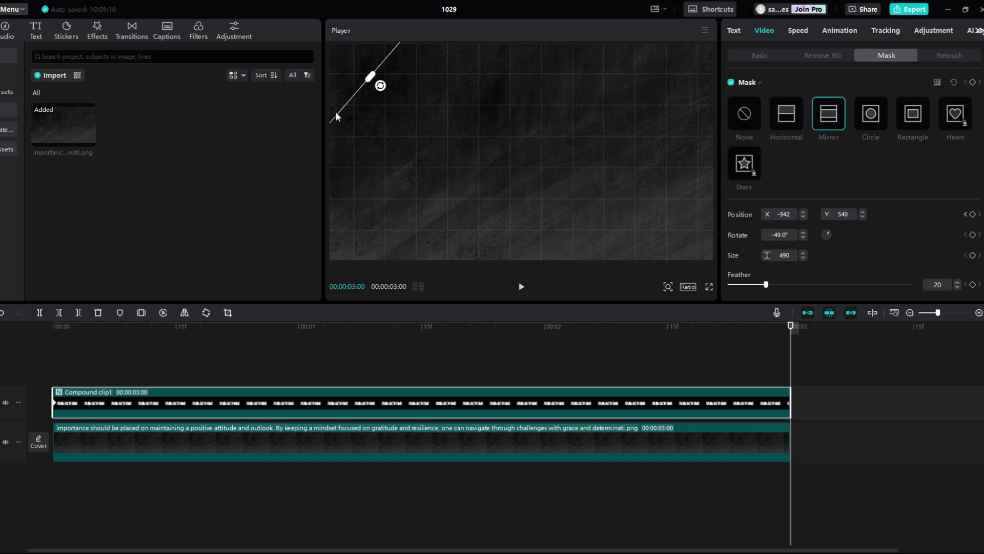
left_click_drag(337, 113, 638, 254)
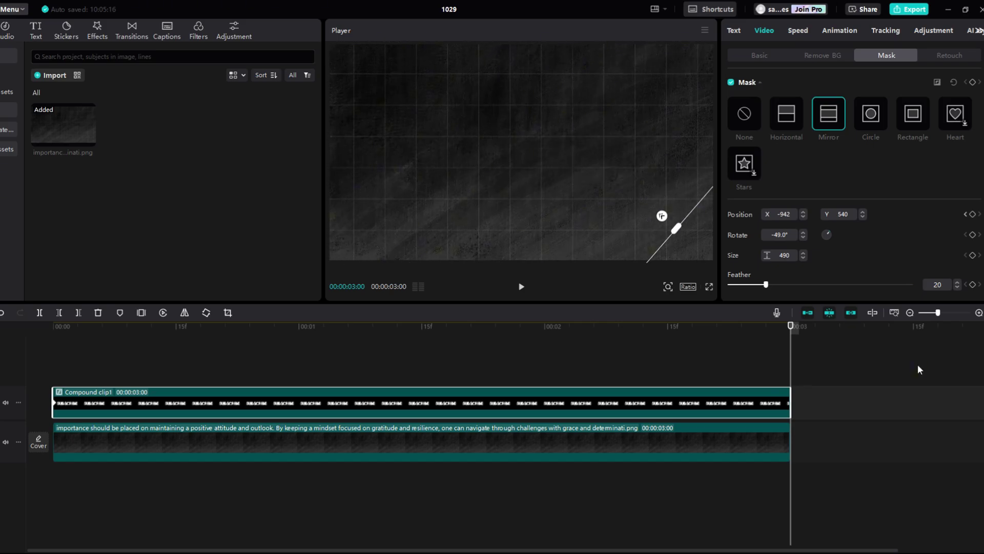
left_click(78, 354)
left_click(54, 354)
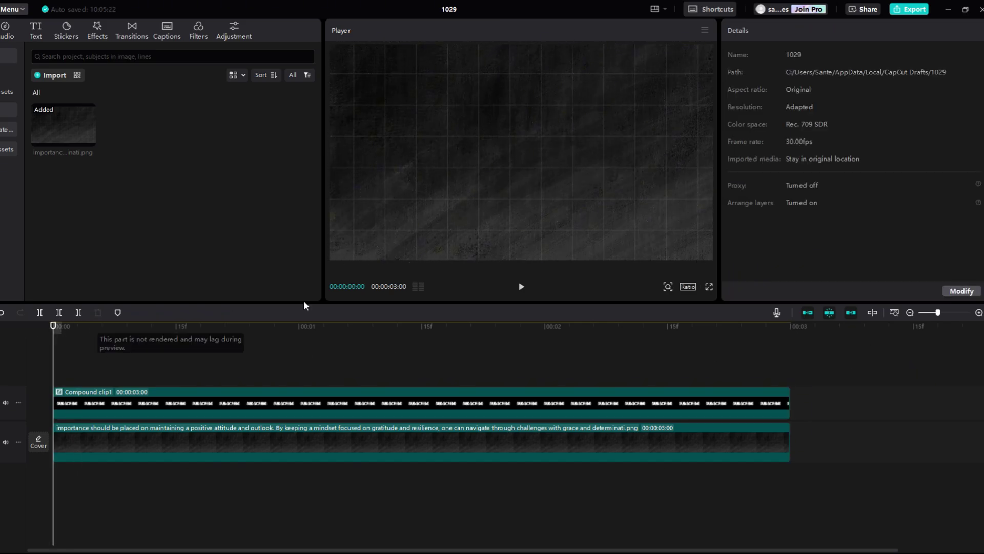
left_click(521, 289)
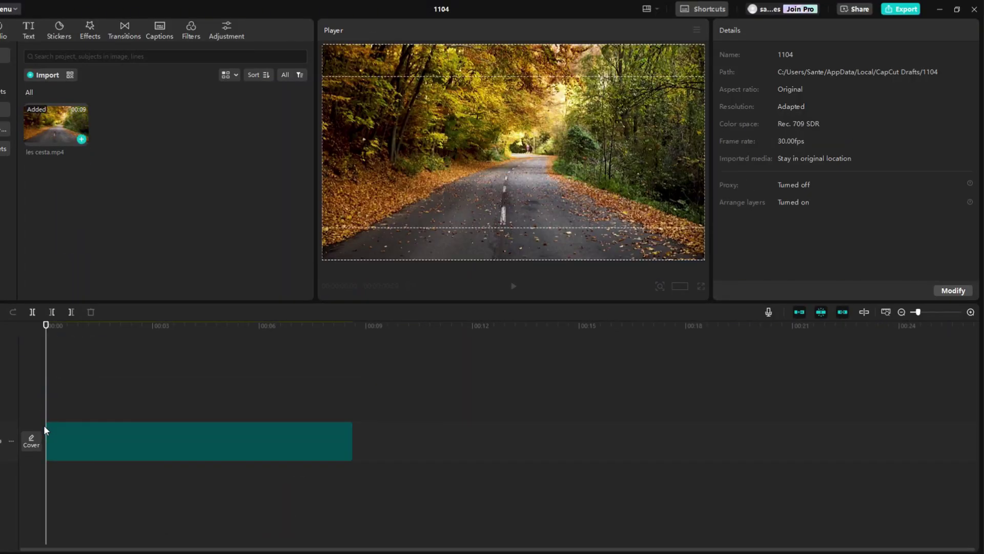
Add a default text clip reading CapCut in the Rubik font.
left_click(29, 34)
left_click(63, 103)
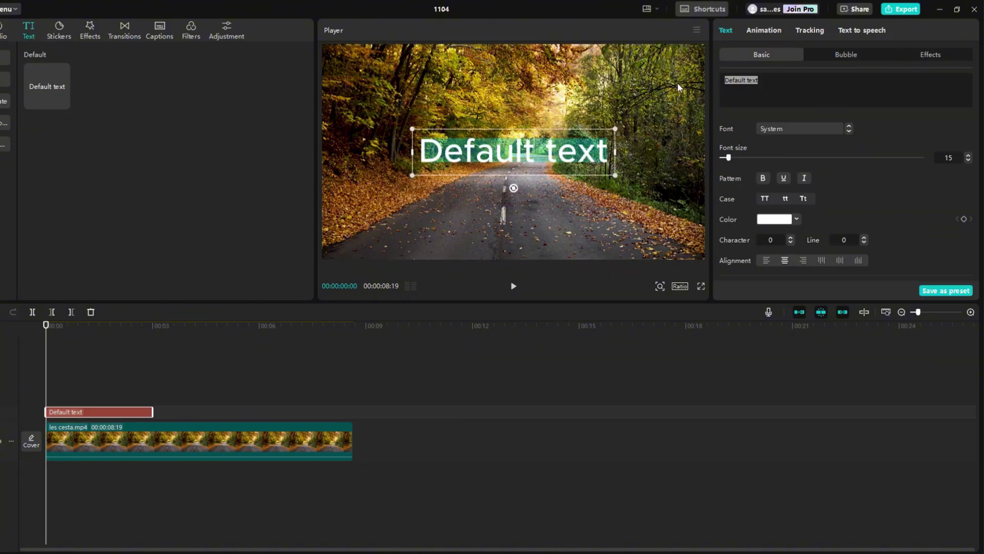
type("CapCut")
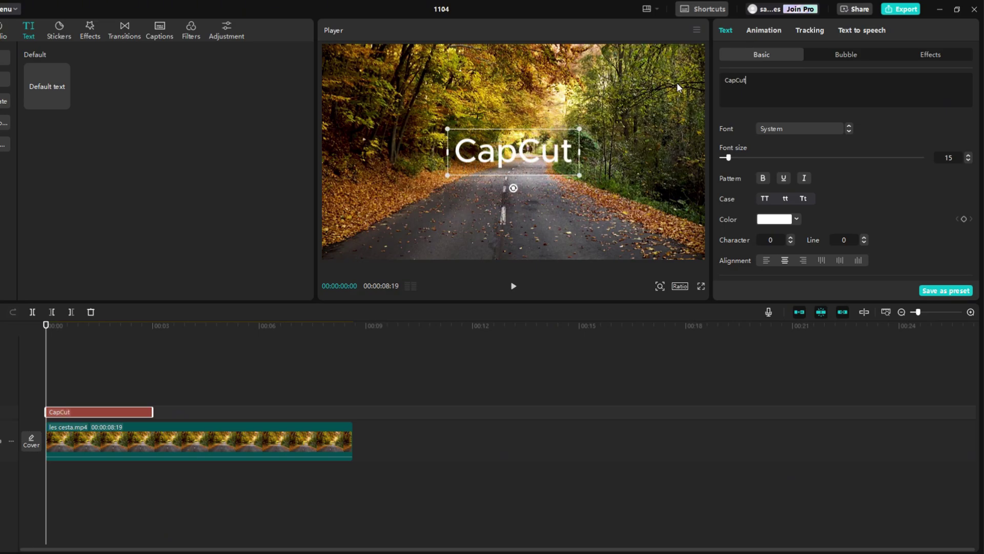
left_click(804, 130)
scroll(810, 307, "down", 5)
left_click(812, 372)
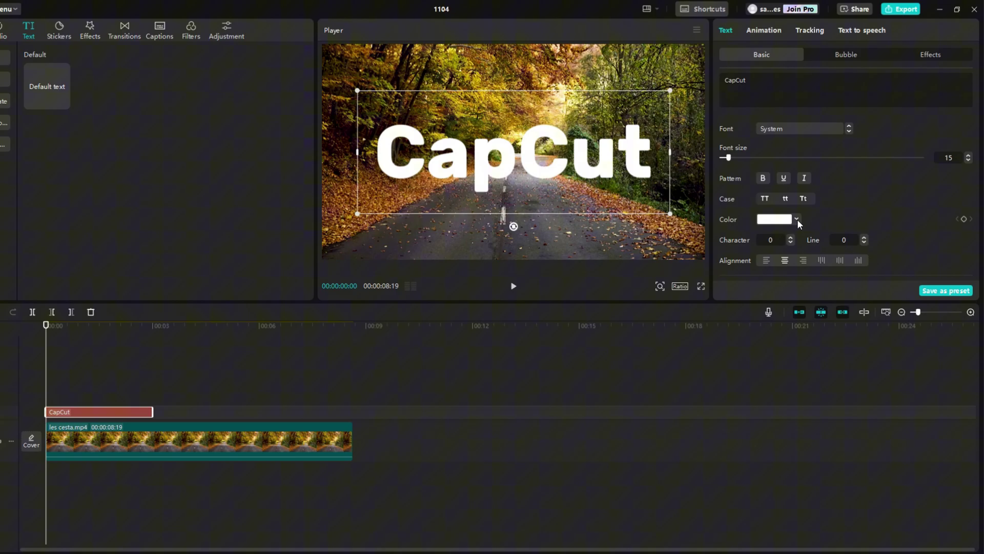
Color the CapCut title bright green (1CFF00).
left_click(798, 220)
left_click(787, 311)
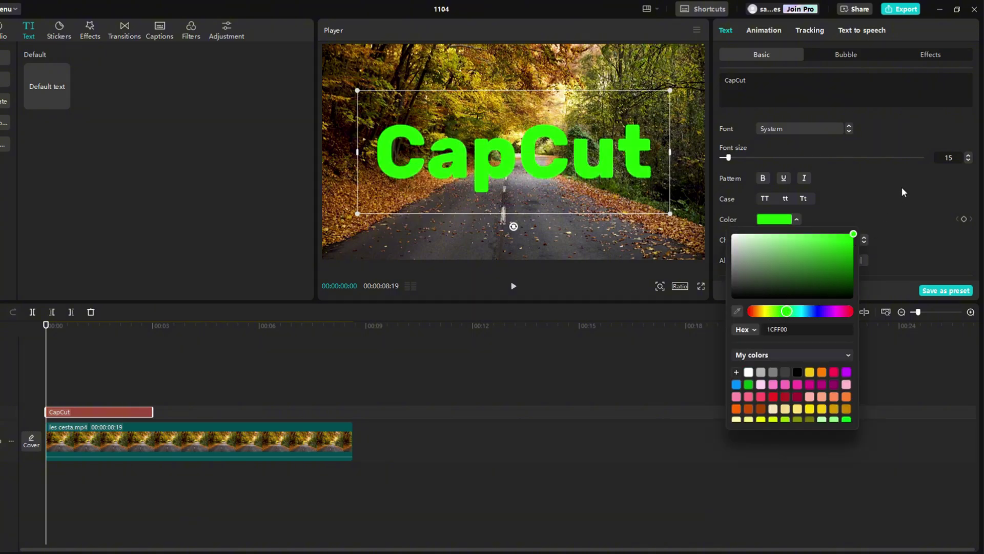
left_click(875, 198)
Enable a black text background and raise its height and width to fill the frame.
scroll(852, 202, "down", 5)
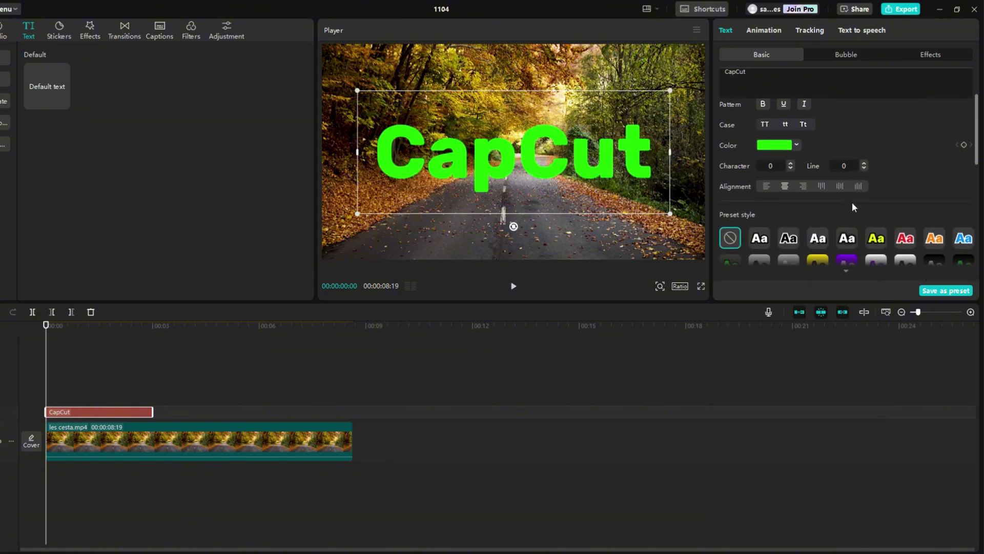
scroll(782, 202, "down", 4)
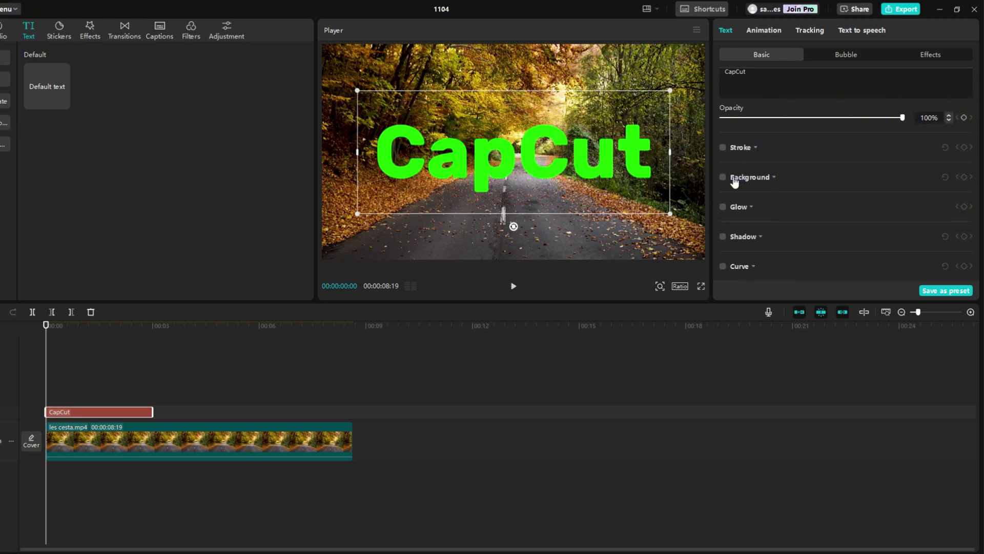
left_click(723, 177)
scroll(853, 232, "down", 4)
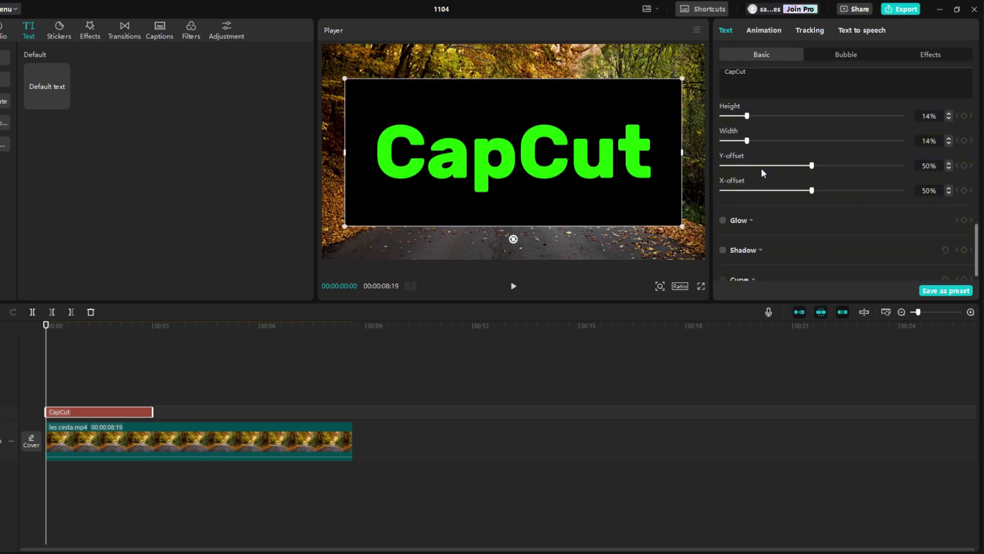
scroll(761, 169, "up", 1)
left_click_drag(747, 146, 826, 149)
left_click_drag(747, 170, 817, 170)
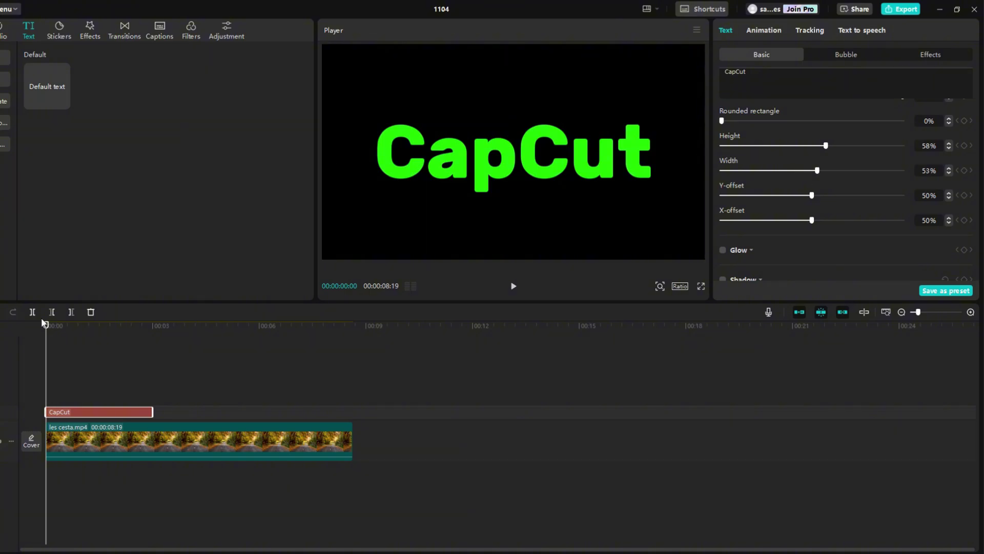
Give the CapCut title a 2.0s Flipping in-animation and convert it into a compound clip.
left_click(761, 33)
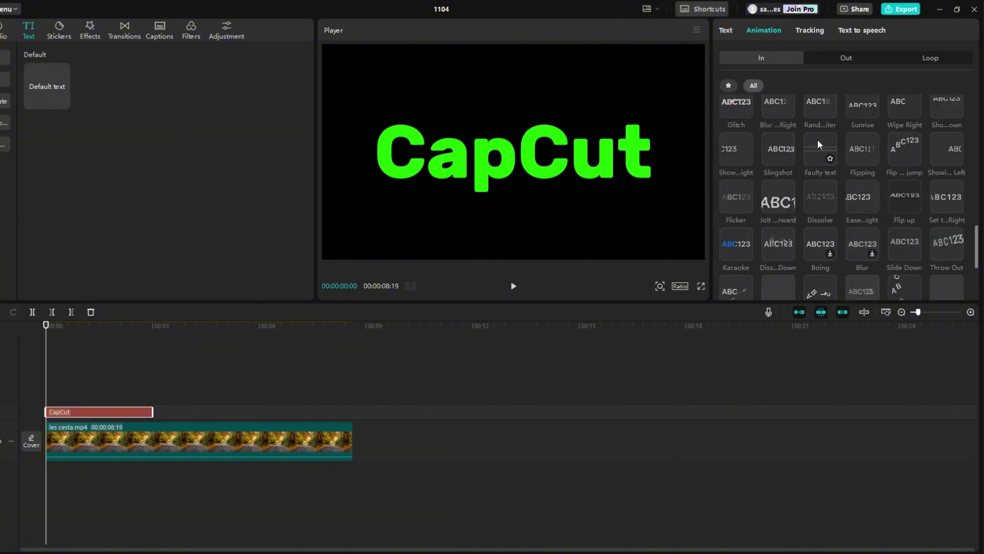
left_click(864, 140)
left_click(513, 286)
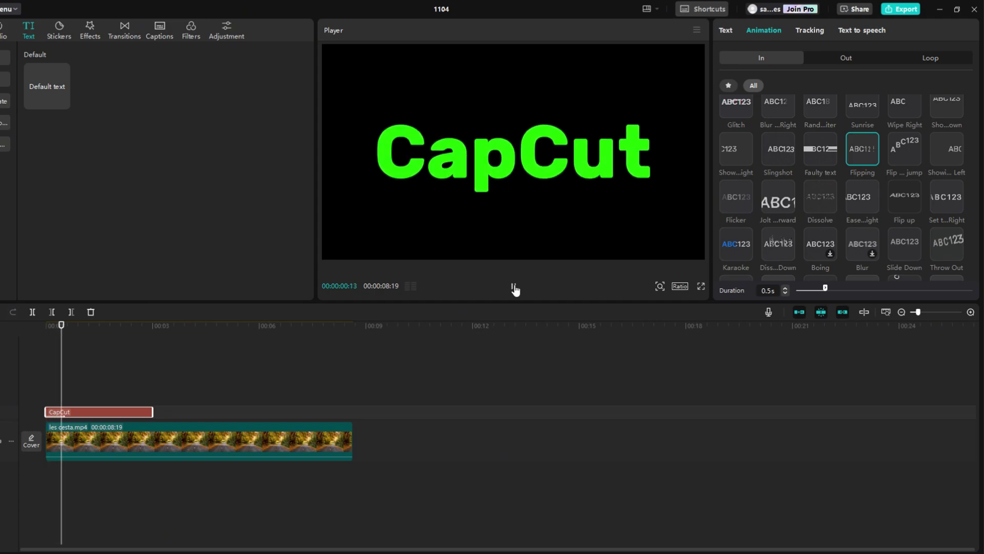
left_click_drag(825, 287, 917, 288)
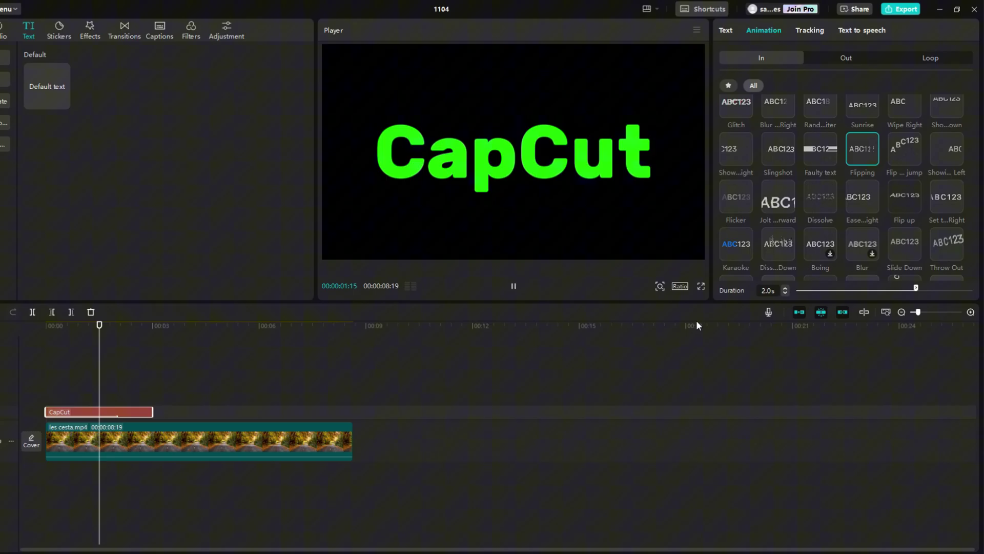
key("space")
right_click(134, 411)
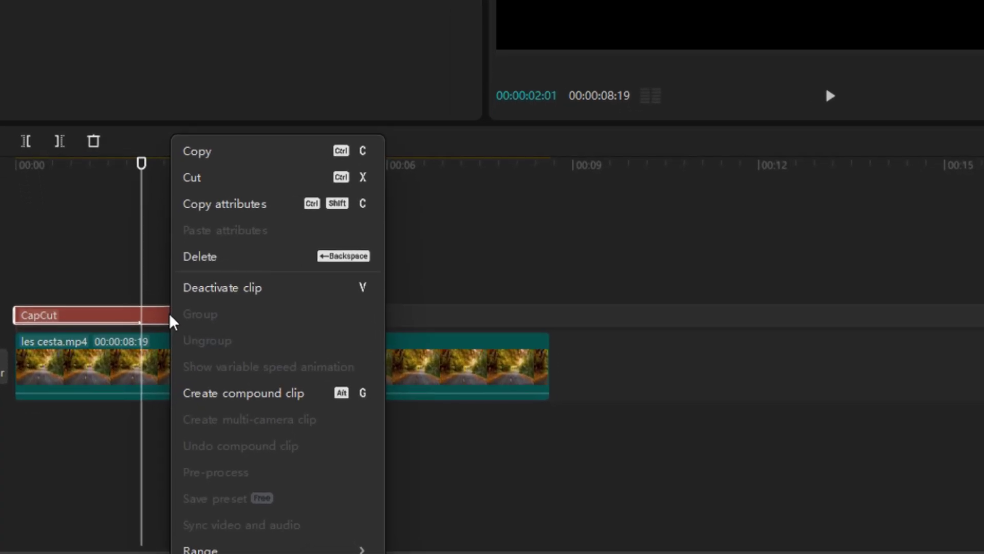
left_click(273, 399)
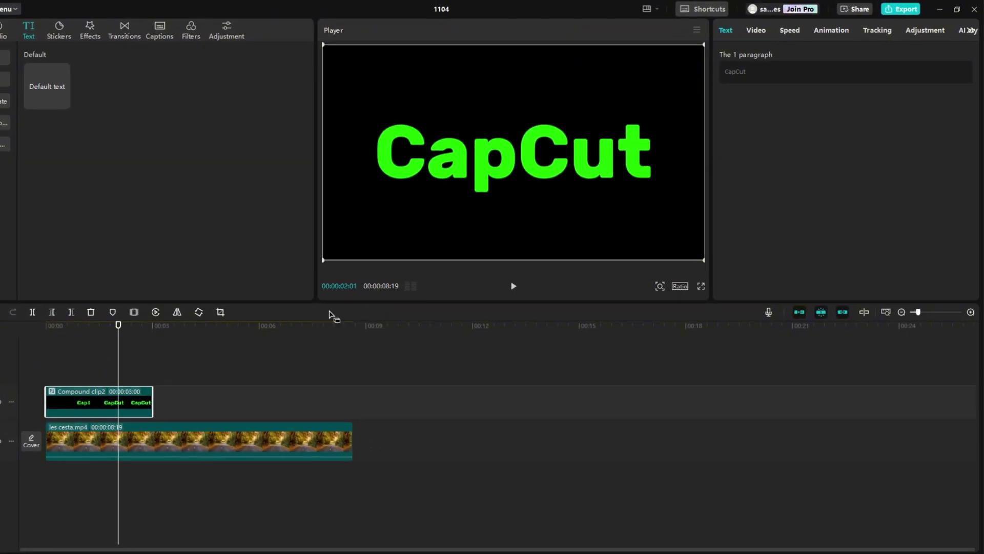
Turn on Chroma key and pick the green text colour so the autumn road shows through the letters.
left_click(757, 30)
left_click(807, 56)
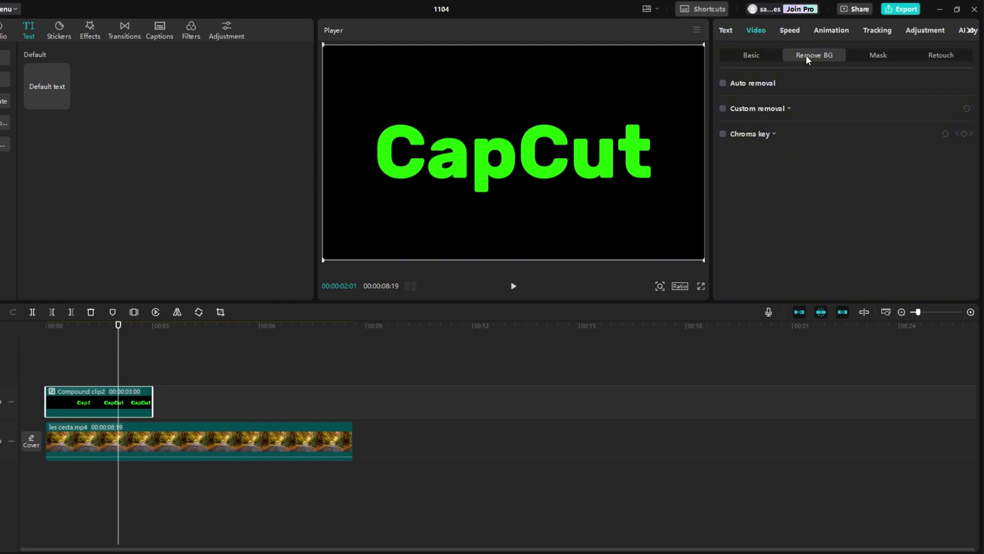
left_click(723, 134)
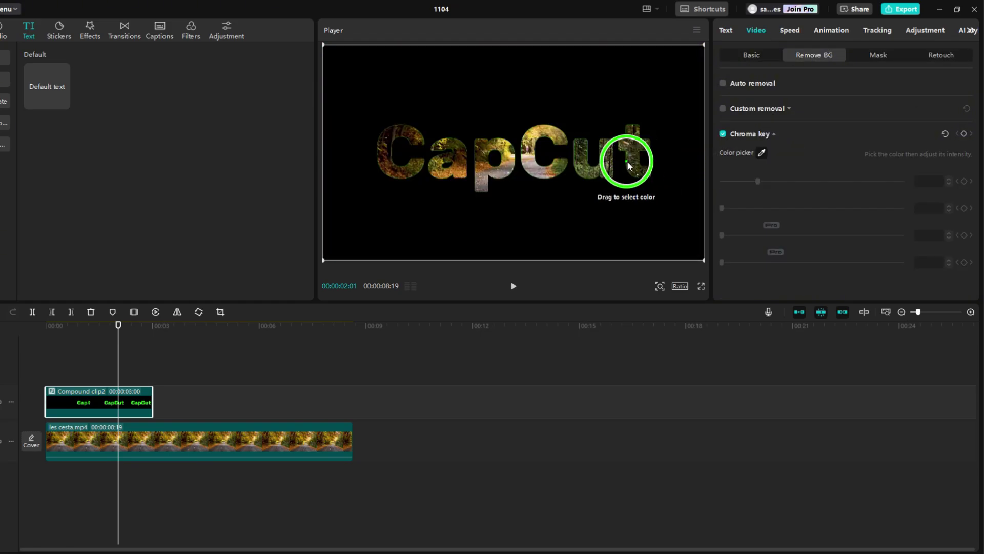
left_click(632, 156)
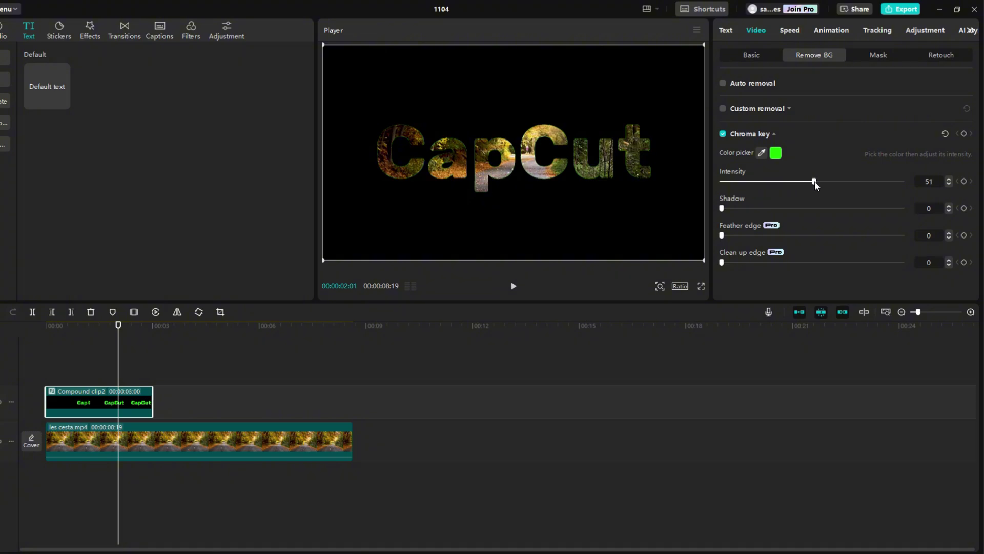
left_click(728, 30)
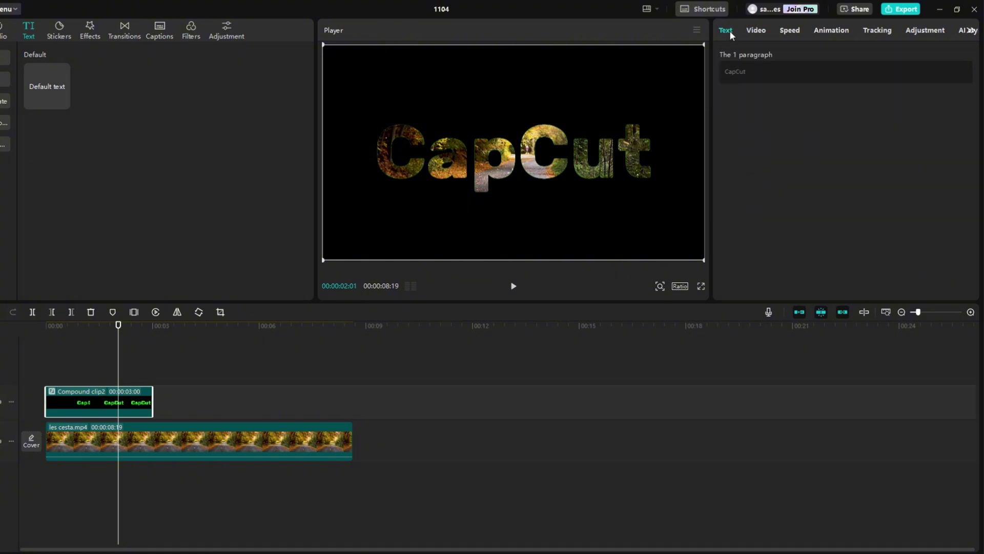
Set the text clip's blend mode to Multiply at 74% opacity and play the result.
left_click(759, 30)
left_click(755, 56)
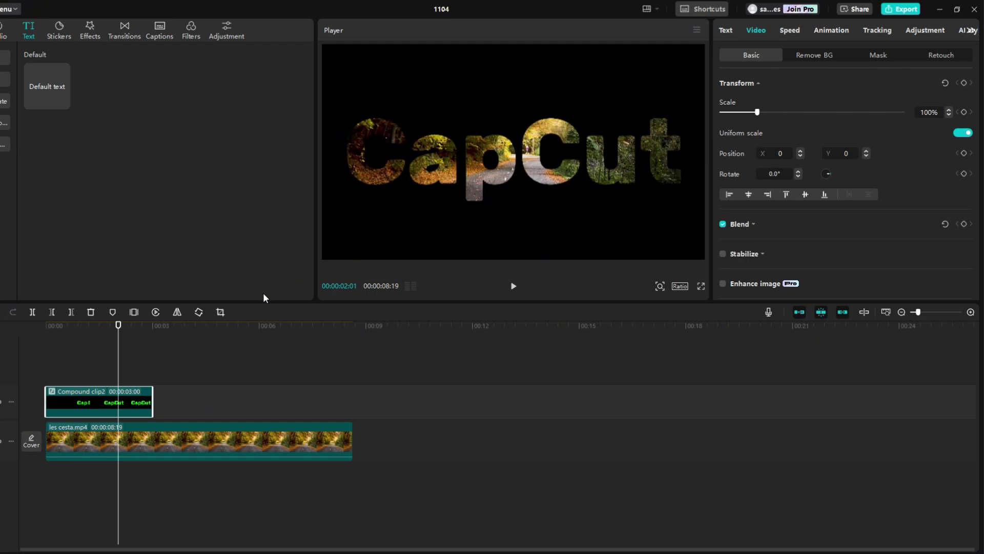
scroll(795, 205, "down", 3)
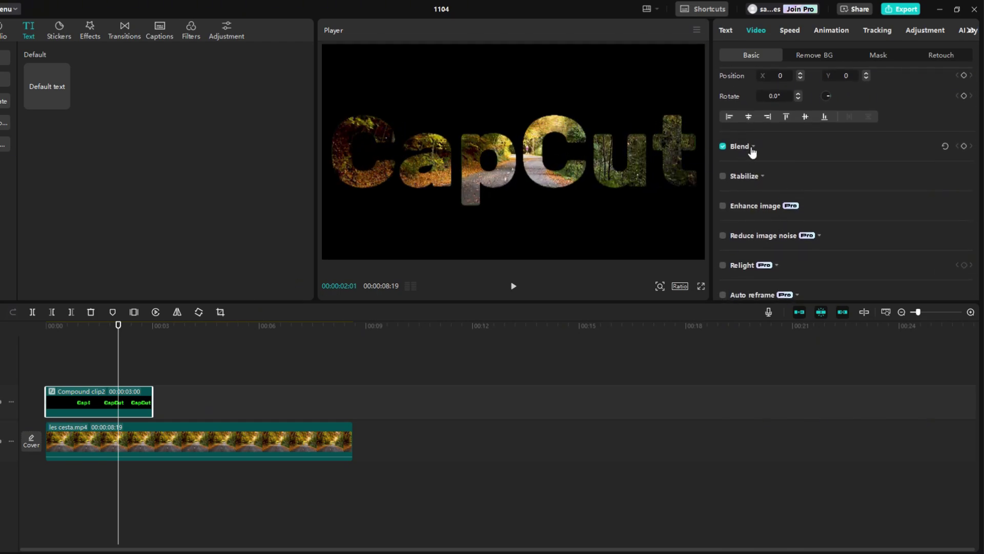
left_click(753, 147)
left_click(789, 167)
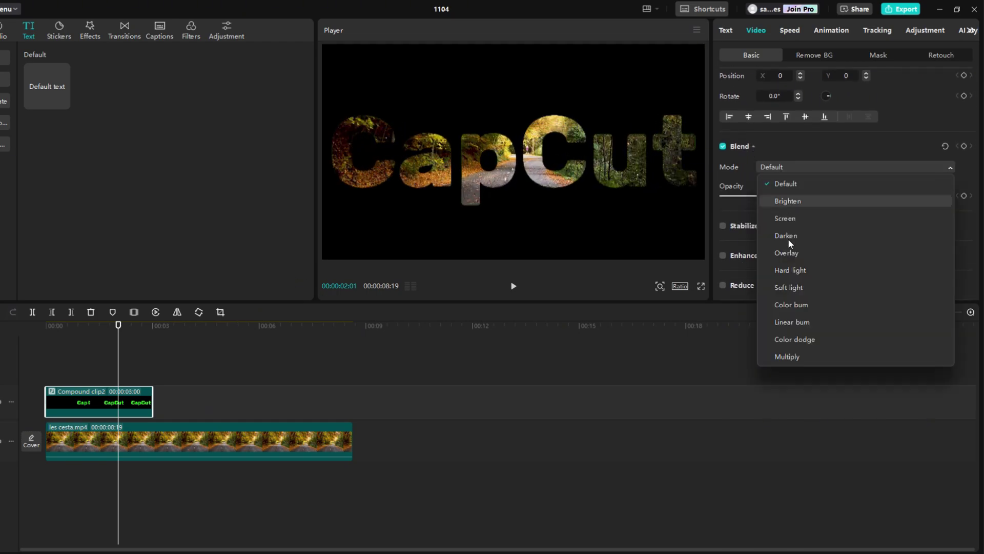
left_click(792, 357)
left_click_drag(904, 198, 867, 198)
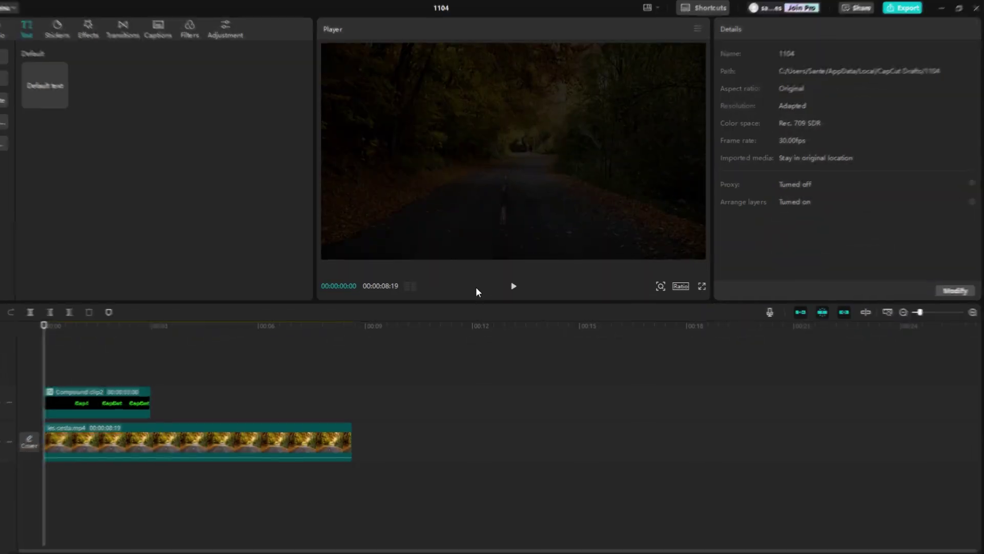
left_click(513, 285)
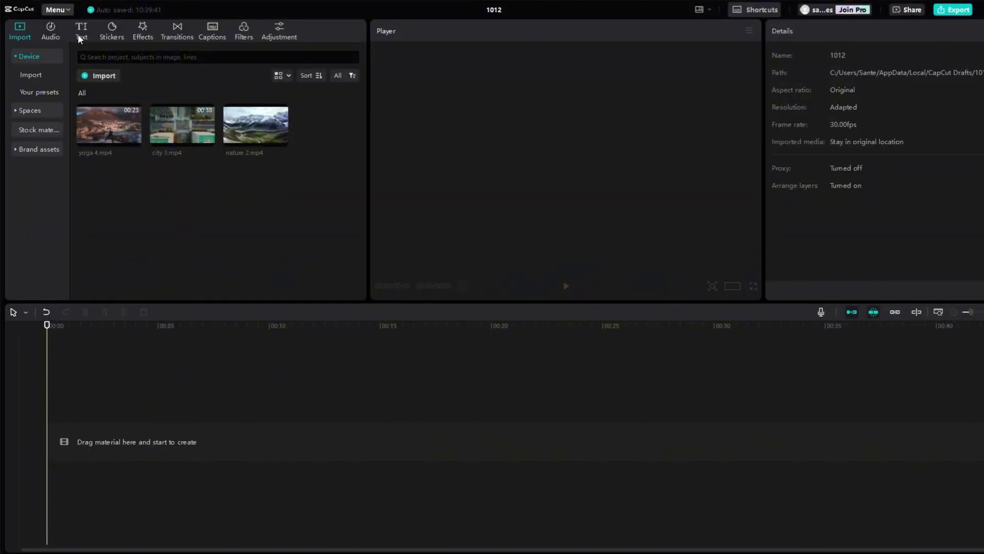
Add a default text clip reading 'CapCut' in Rubik-Bold and enlarge it in the frame.
left_click(80, 32)
left_click(116, 104)
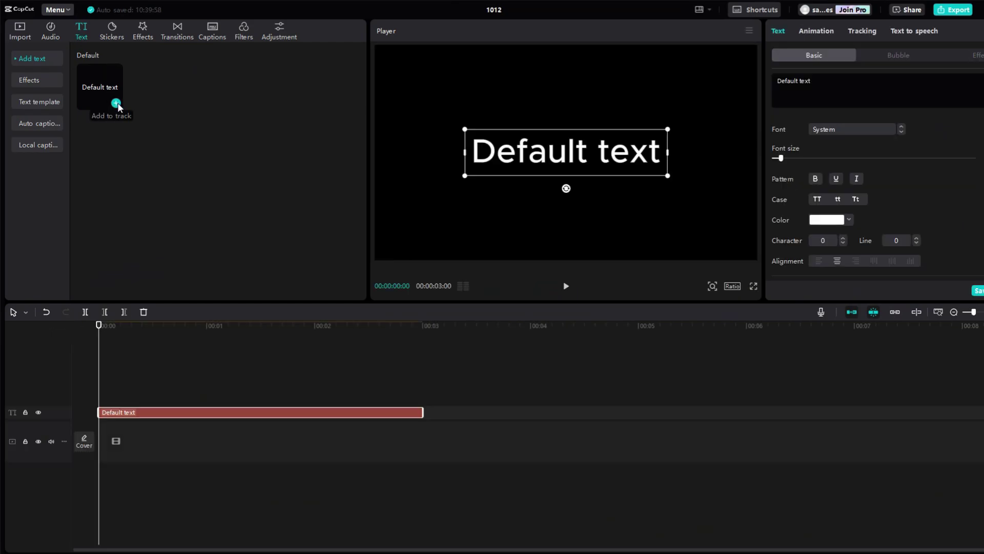
key("ctrl+a")
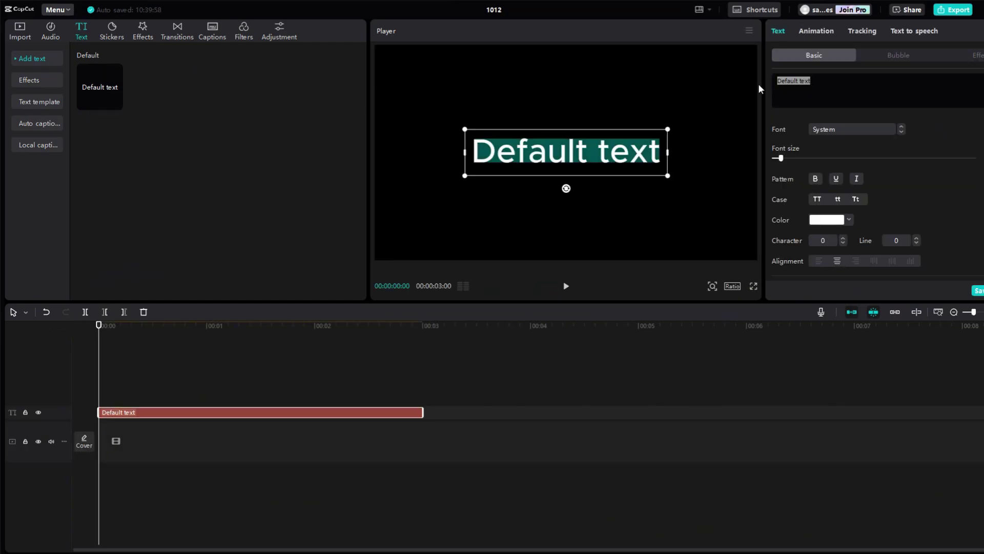
type("capCut")
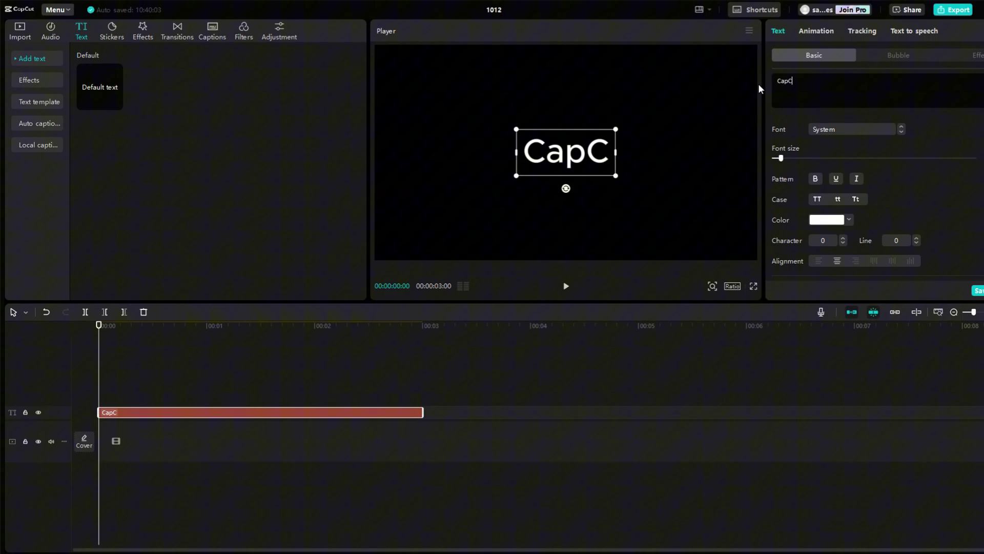
left_click(861, 129)
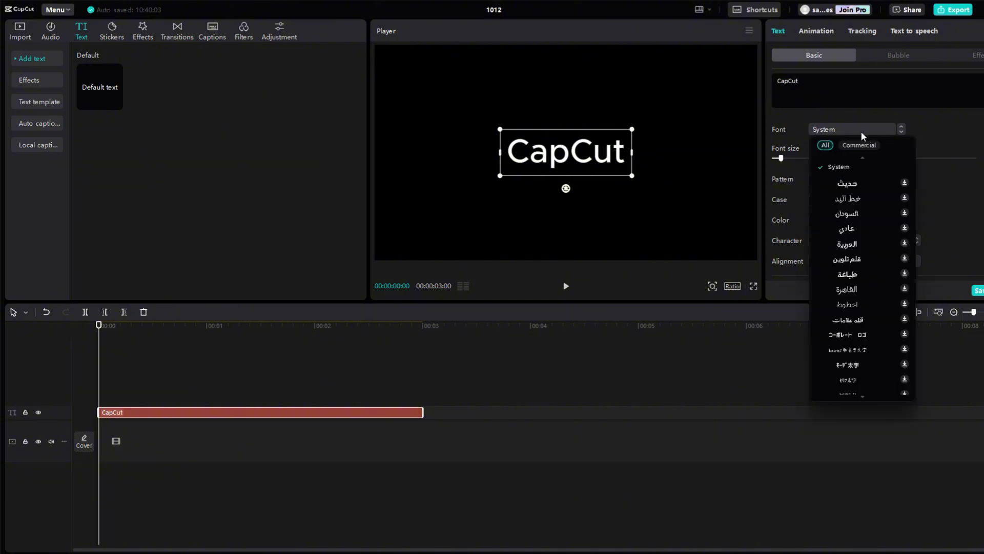
left_click(882, 181)
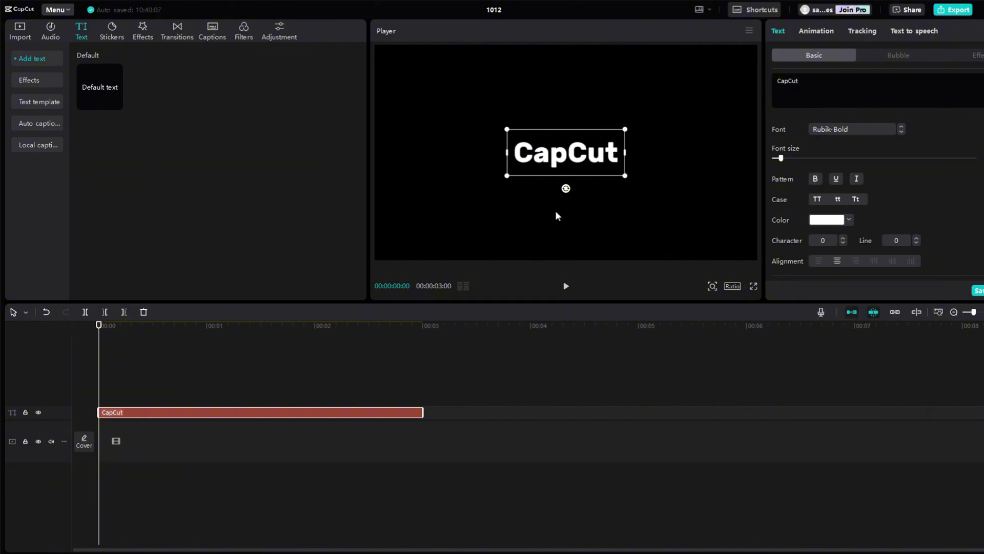
left_click_drag(509, 178, 461, 194)
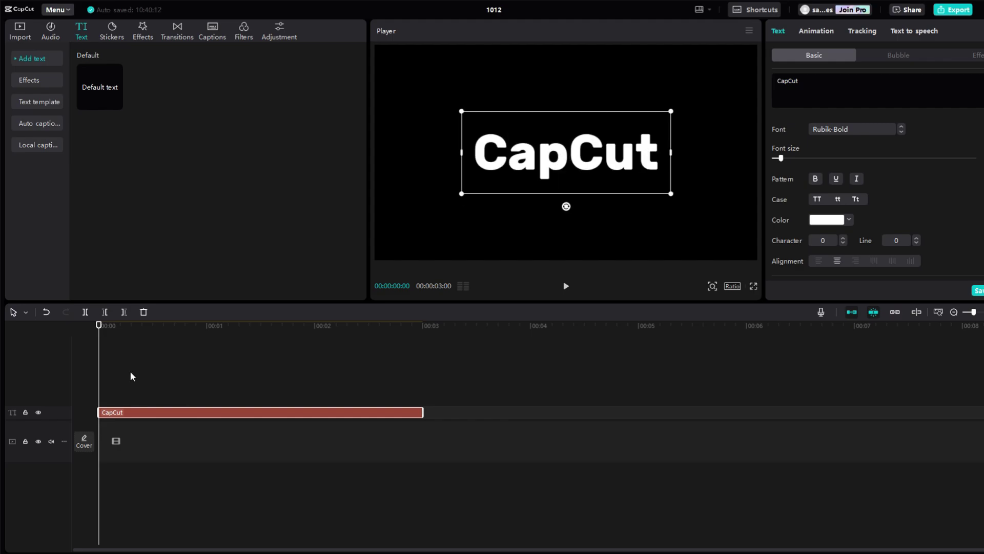
Export the current frame as a 1080P JPEG still to a chosen folder, importing it into the project.
left_click(749, 31)
left_click(743, 88)
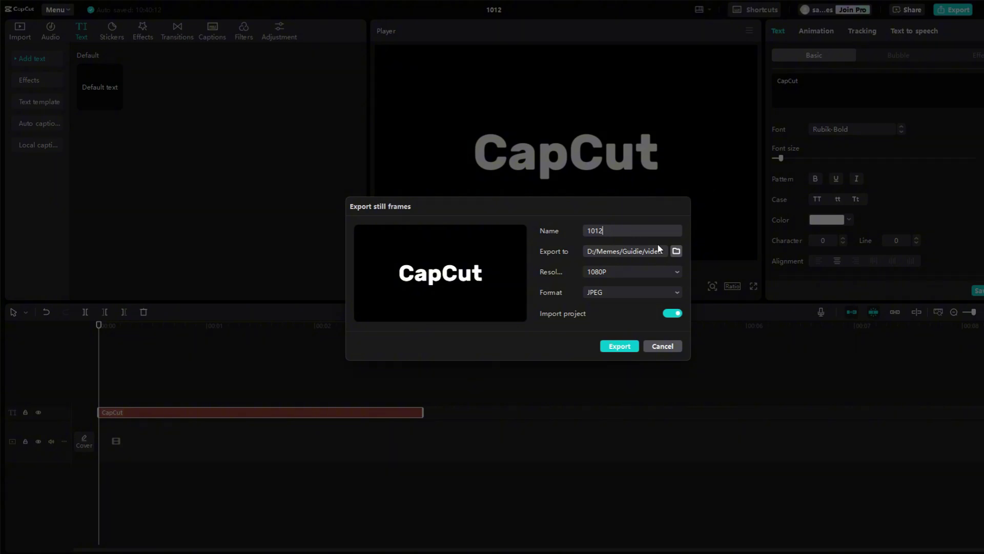
left_click(677, 251)
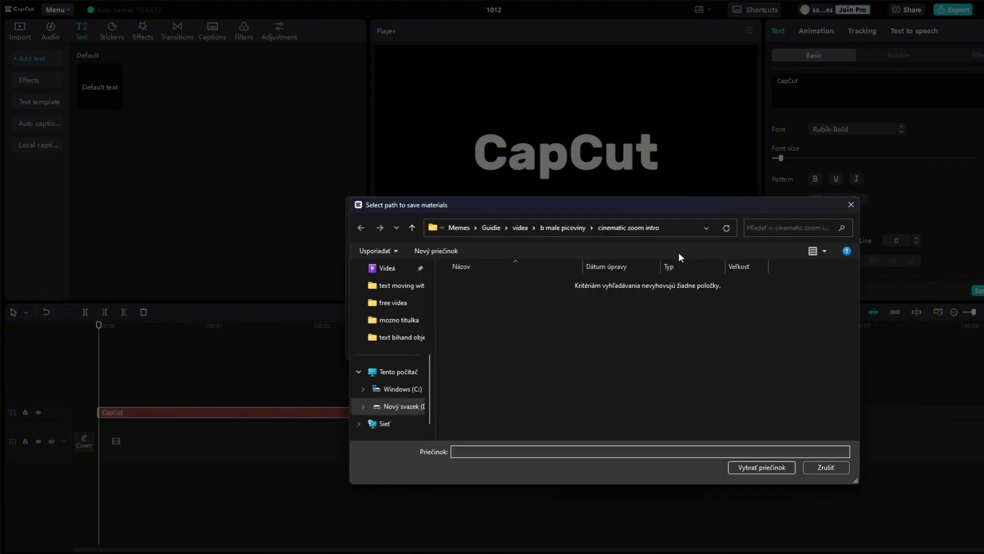
left_click(749, 469)
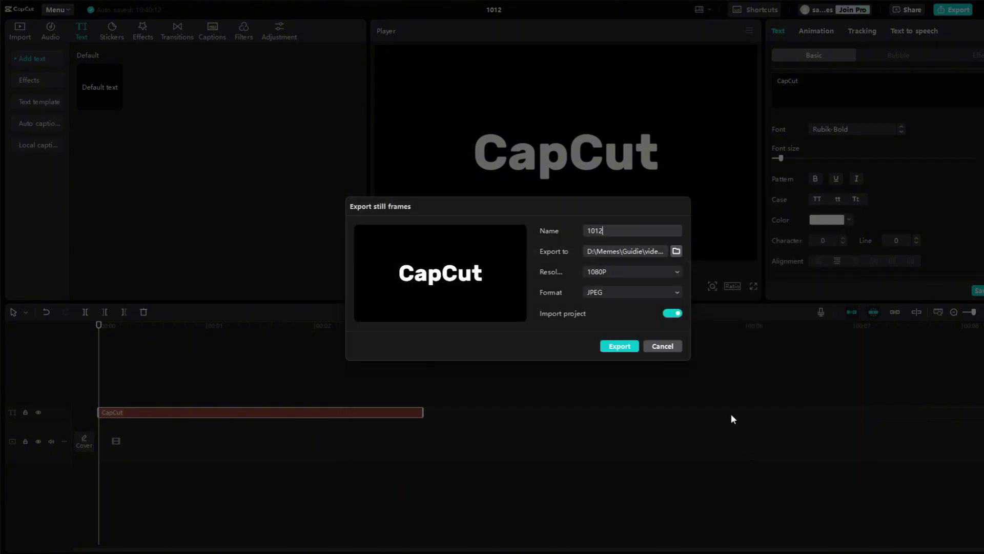
left_click(620, 346)
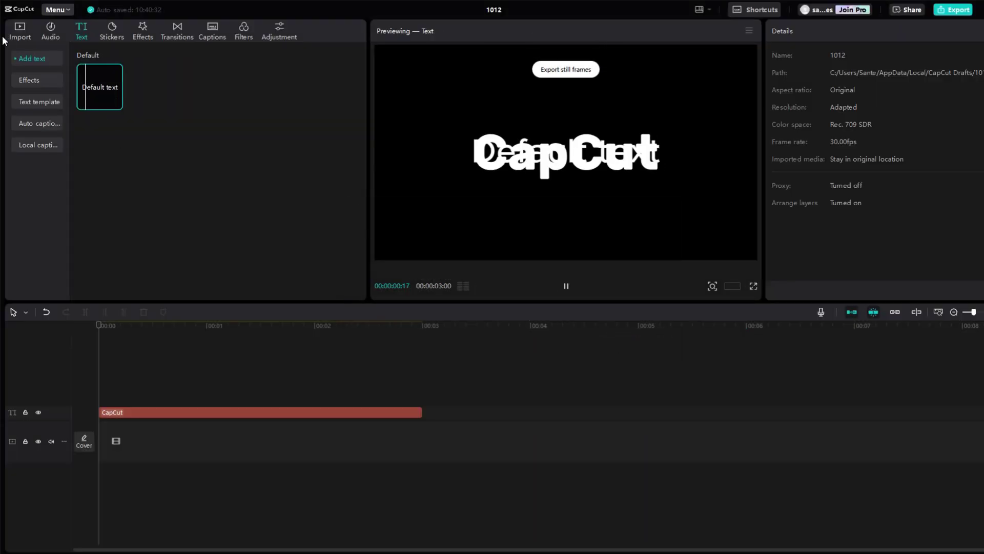
Delete the text clip and place nature 2.mp4 with the 1012.jpg still on a track above it.
left_click(86, 167)
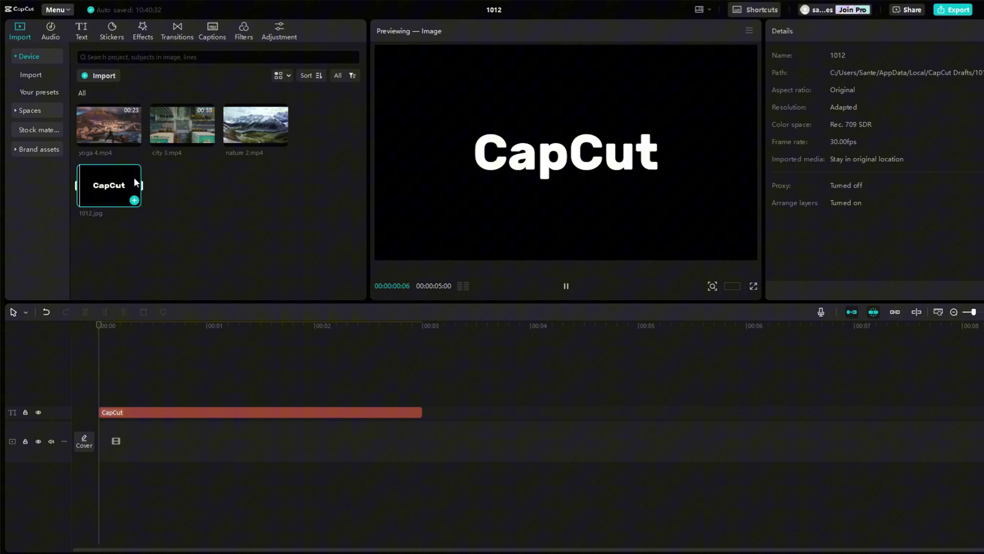
left_click(156, 414)
key("Delete")
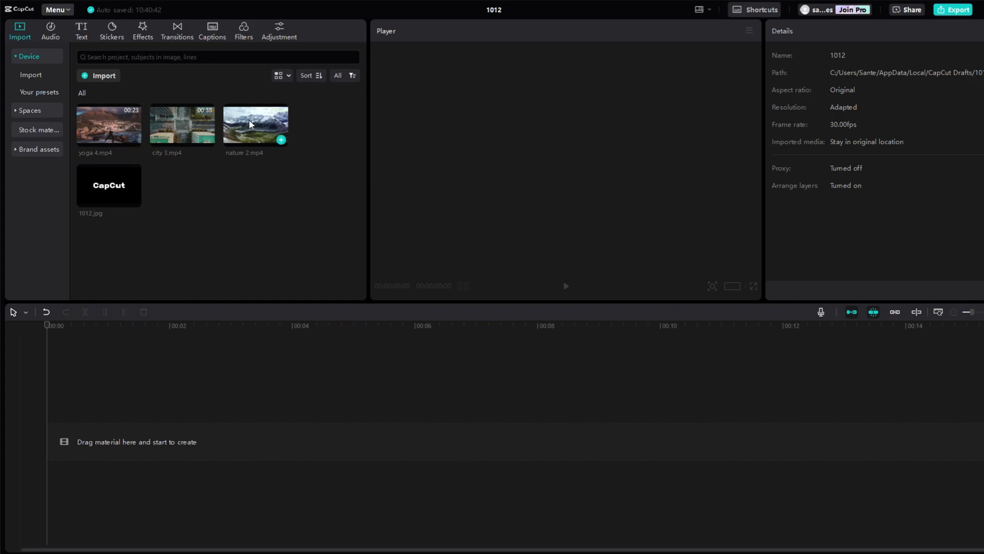
left_click_drag(248, 118, 126, 441)
left_click_drag(131, 198, 110, 410)
Cut the nature 2.mp4 video at the 5-second mark so it ends with the still.
left_click(126, 333)
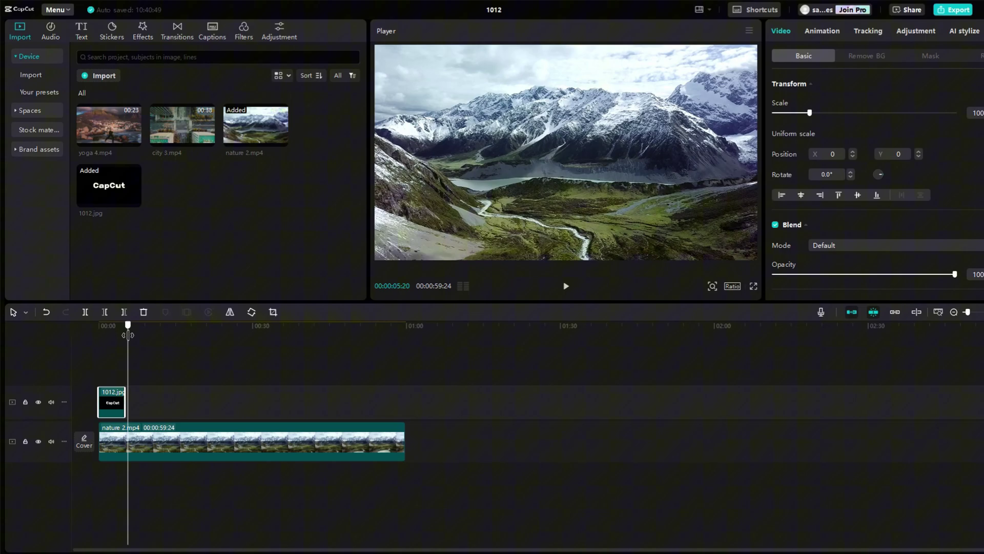
left_click(131, 441)
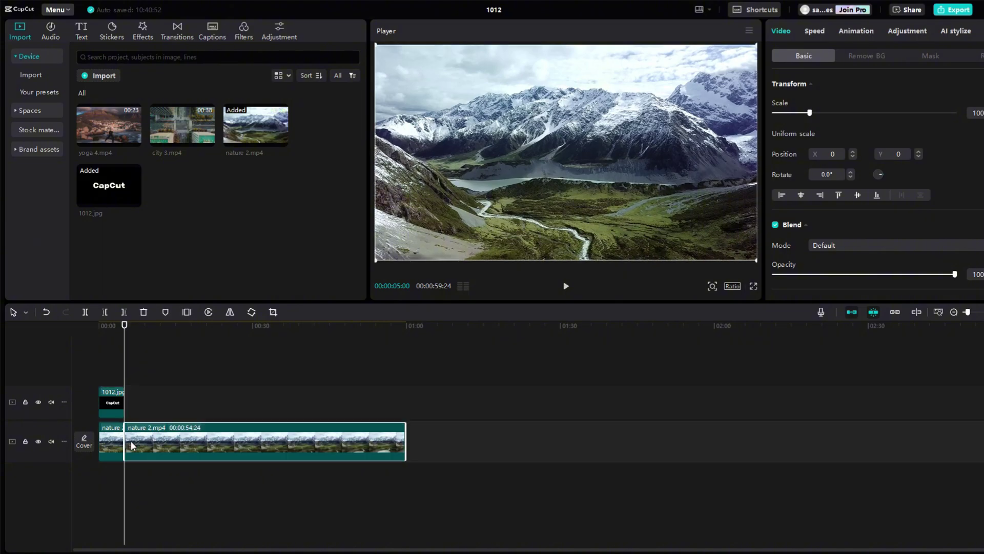
key("w")
scroll(150, 399, "up", 5)
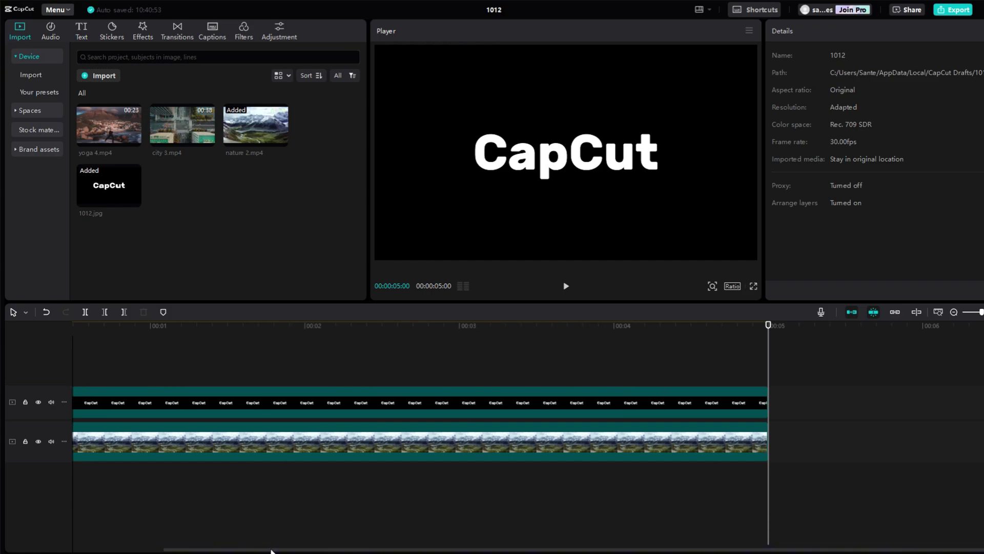
scroll(272, 474, "down", 2)
Add Scale and Position keyframes at the start of the 1012.jpg image clip.
left_click_drag(198, 359, 99, 369)
left_click(171, 392)
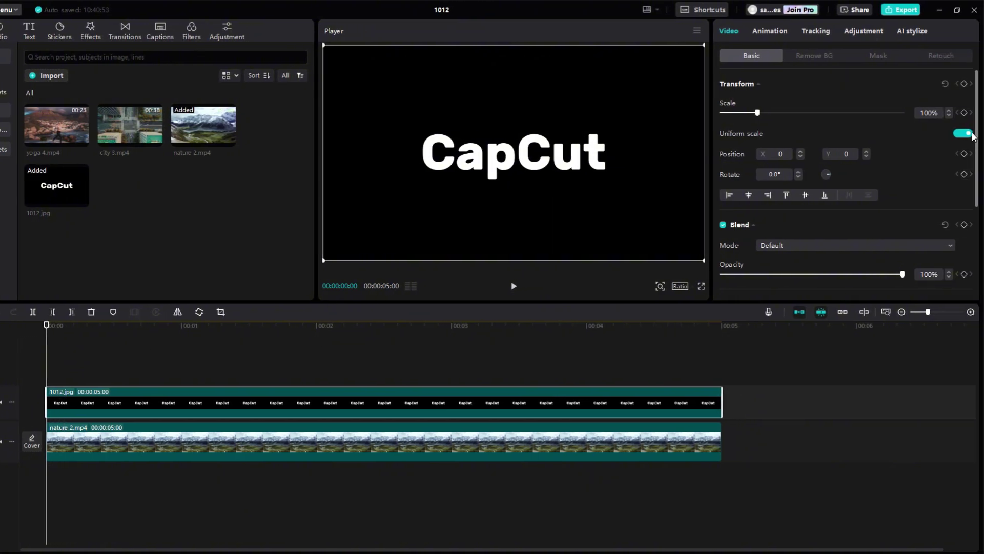
left_click(964, 113)
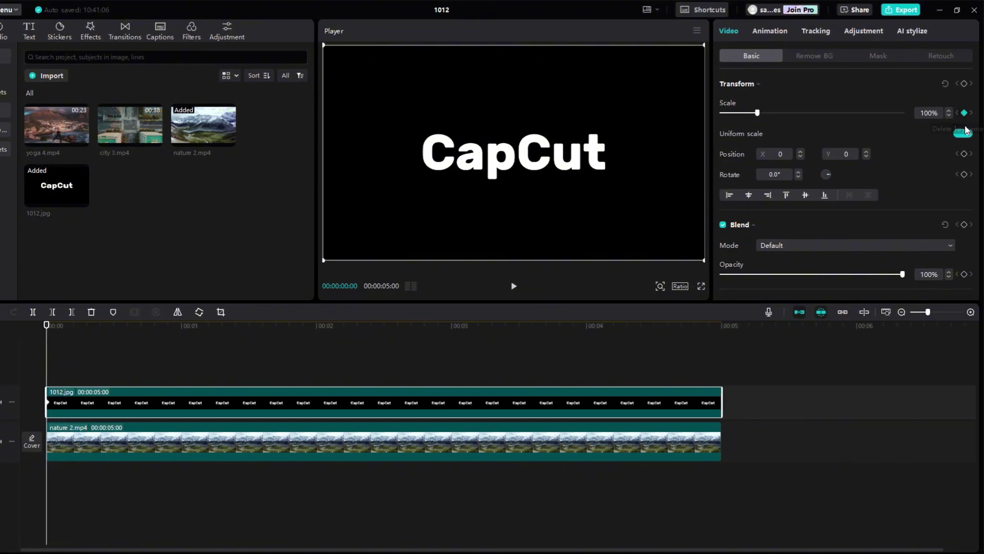
left_click(964, 154)
At 3 seconds, scale the image to 500% and keyframe its Scale and Position.
left_click_drag(48, 375, 453, 363)
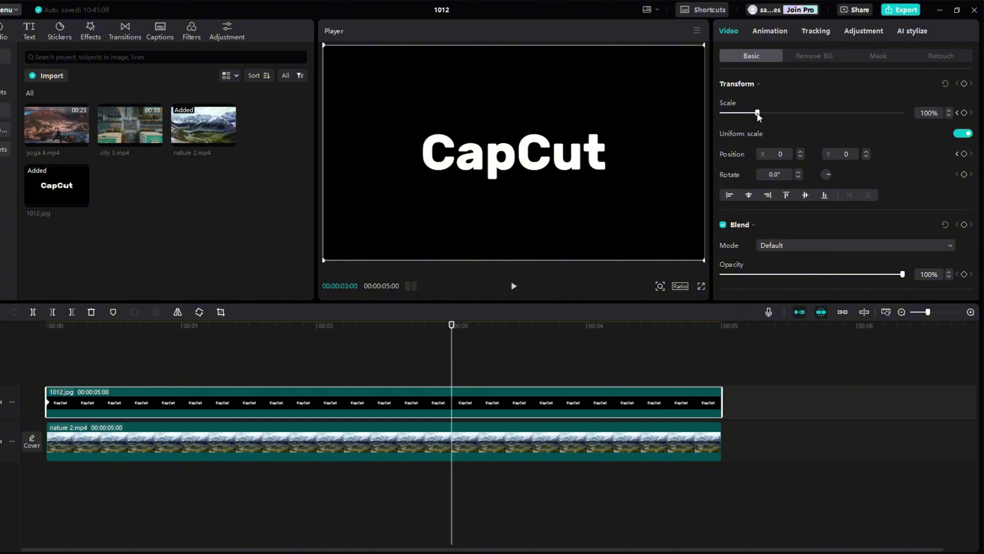
left_click_drag(757, 114, 904, 113)
left_click(964, 113)
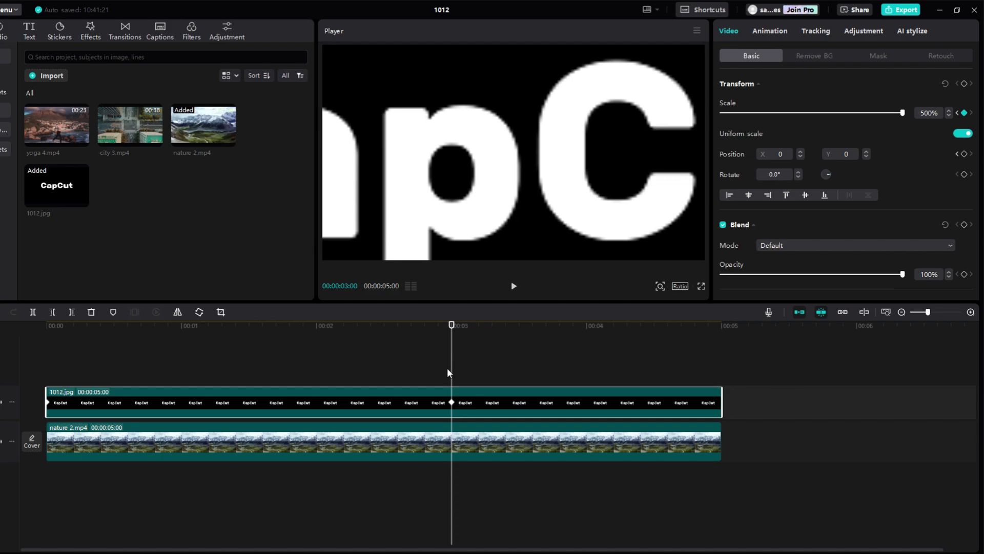
left_click(965, 155)
Near the clip's end, set the image Scale to 6000%.
left_click_drag(455, 360, 712, 355)
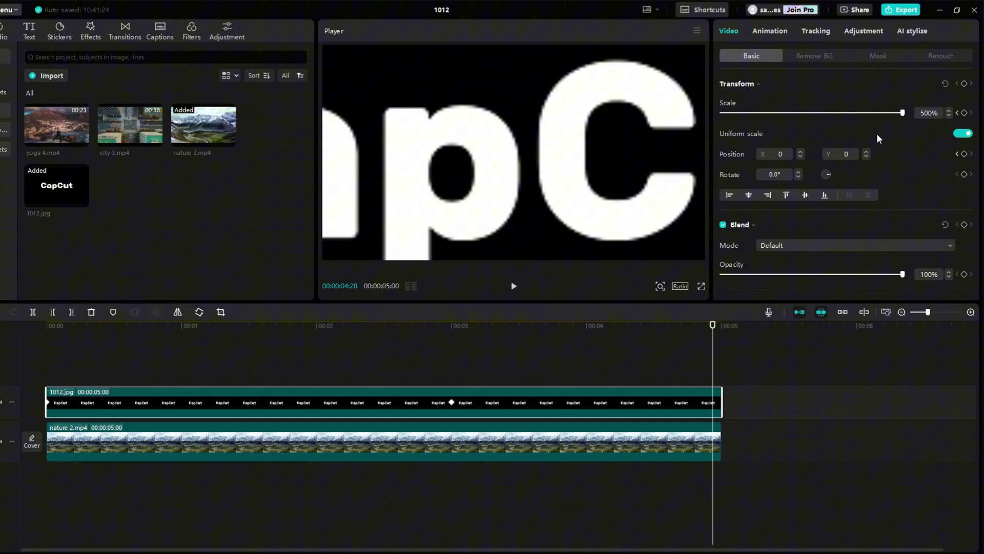
left_click(922, 114)
type("60")
key("Return")
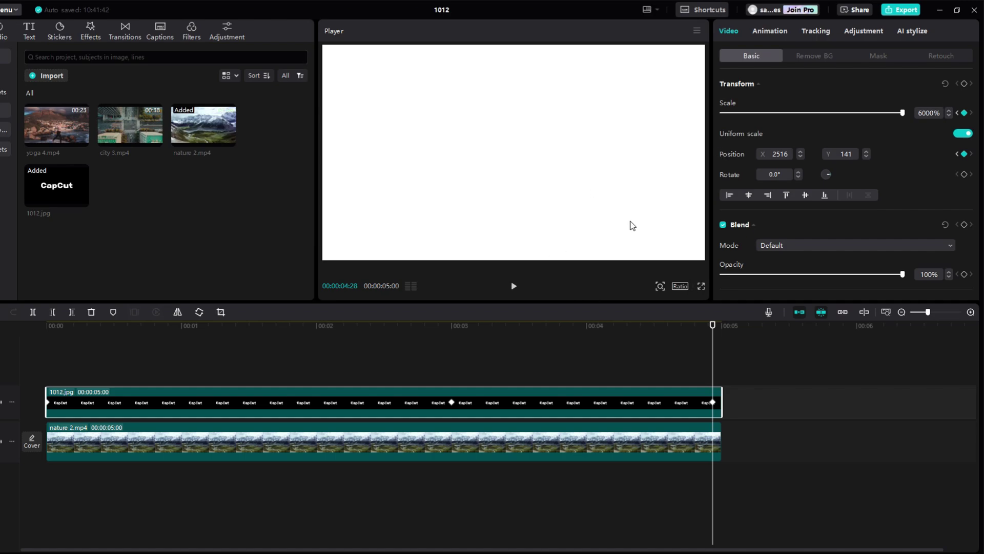
Set the 1012.jpg still's blend mode to Multiply so the mountain video shows through.
left_click(753, 226)
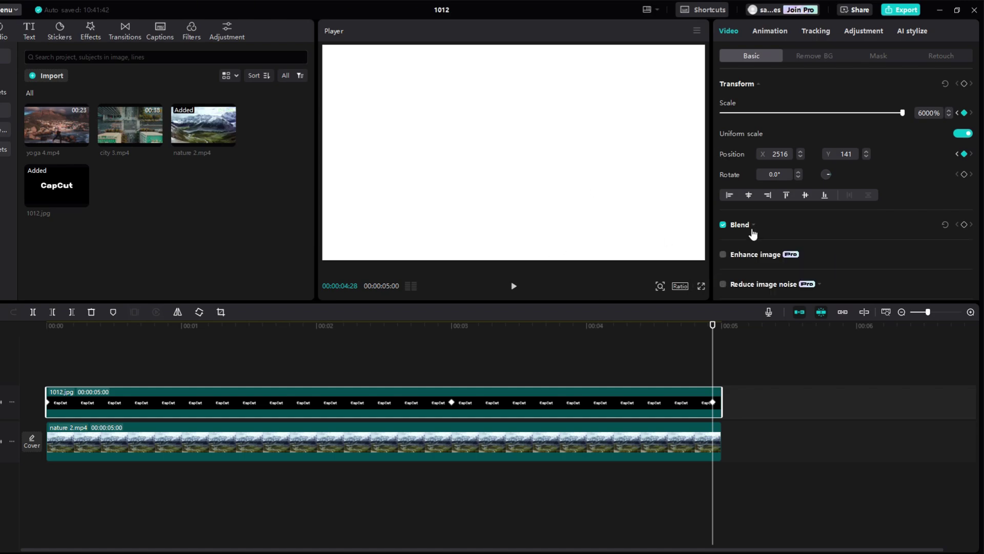
left_click(753, 227)
left_click(816, 248)
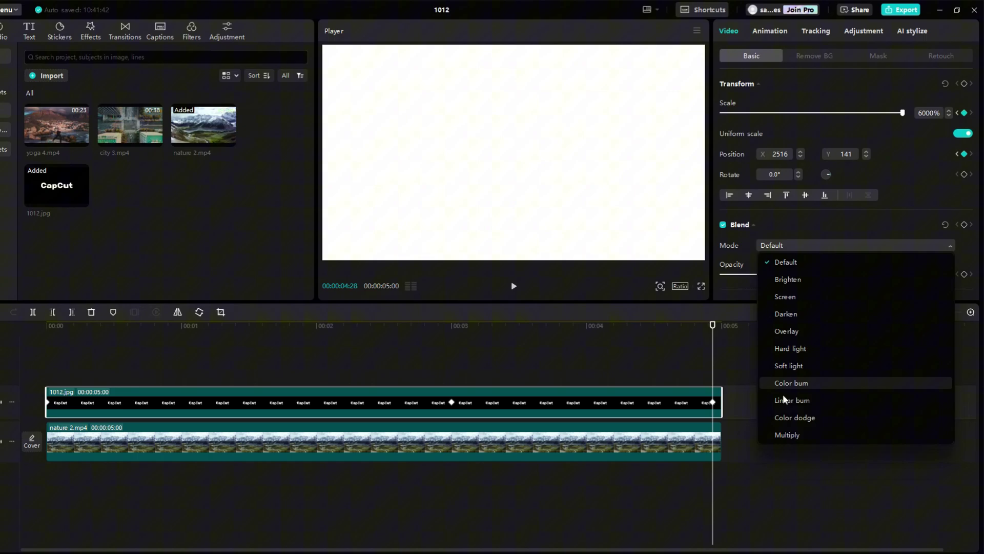
left_click(794, 434)
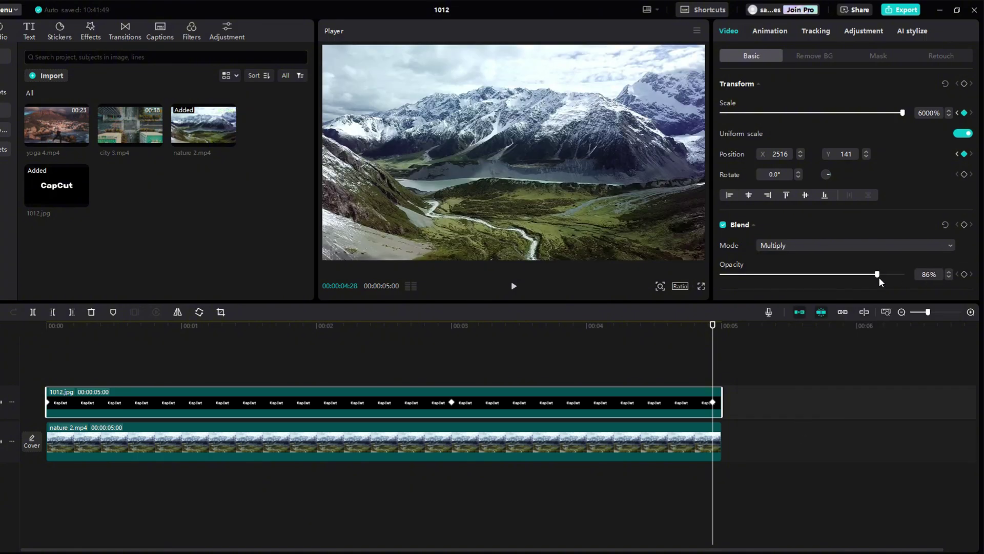